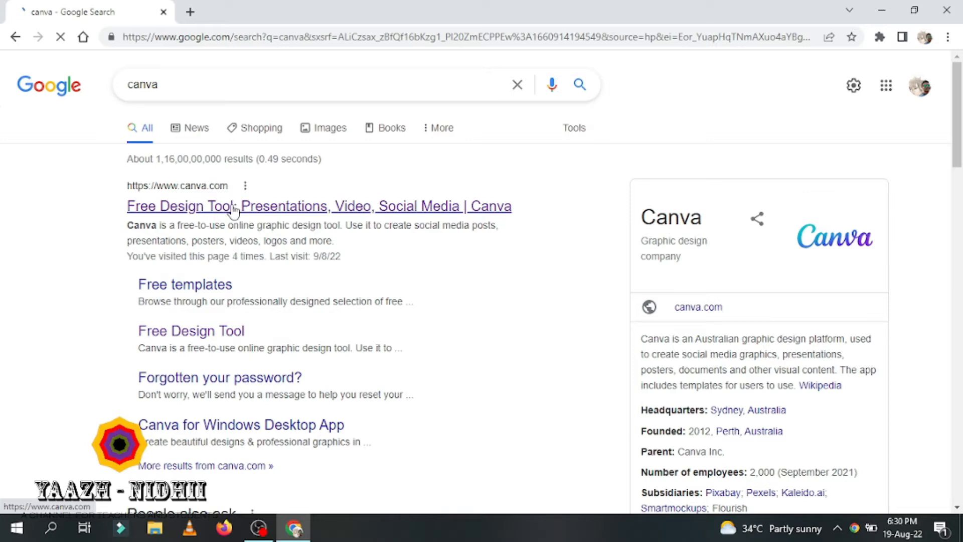
- Open the Canva website from the search results and sign up with the first listed Google account
{"action": "left_click", "coordinate": [234, 210]}
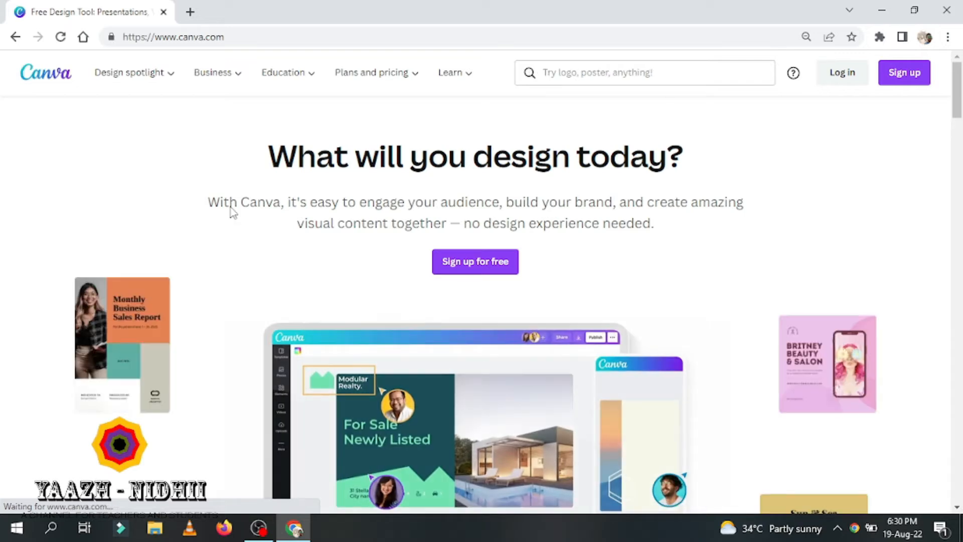
{"action": "left_click", "coordinate": [474, 269]}
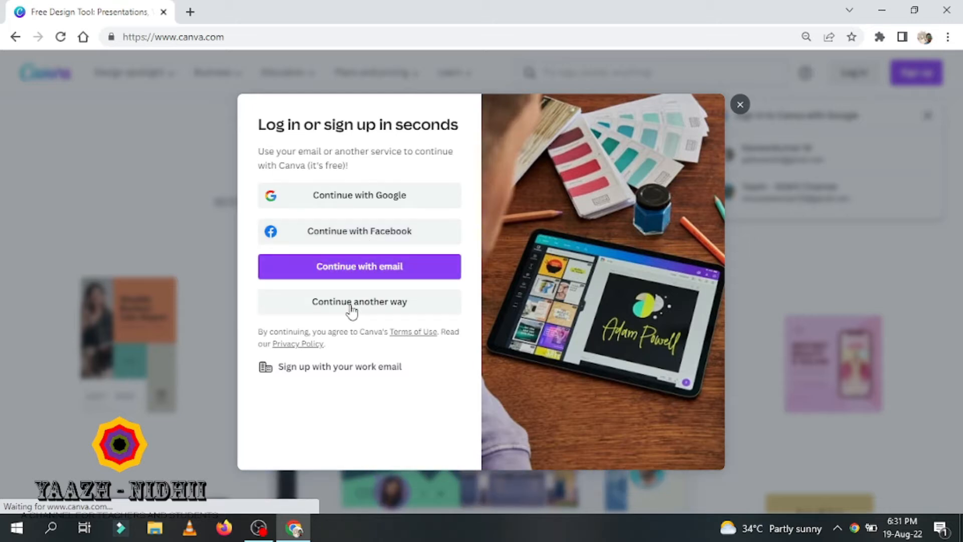
{"action": "left_click", "coordinate": [363, 198]}
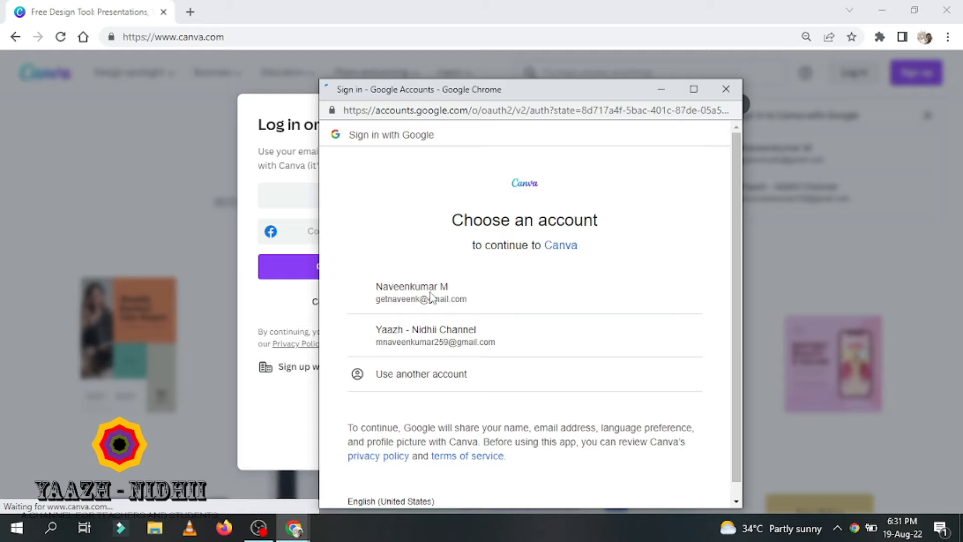
{"action": "left_click", "coordinate": [431, 297]}
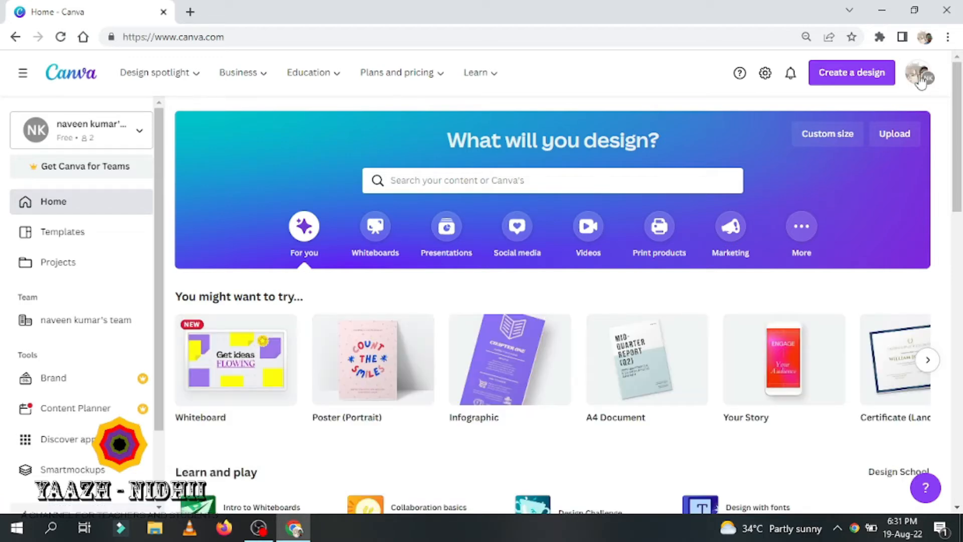
- Create a new Poster (Portrait) design
{"action": "left_click", "coordinate": [850, 79]}
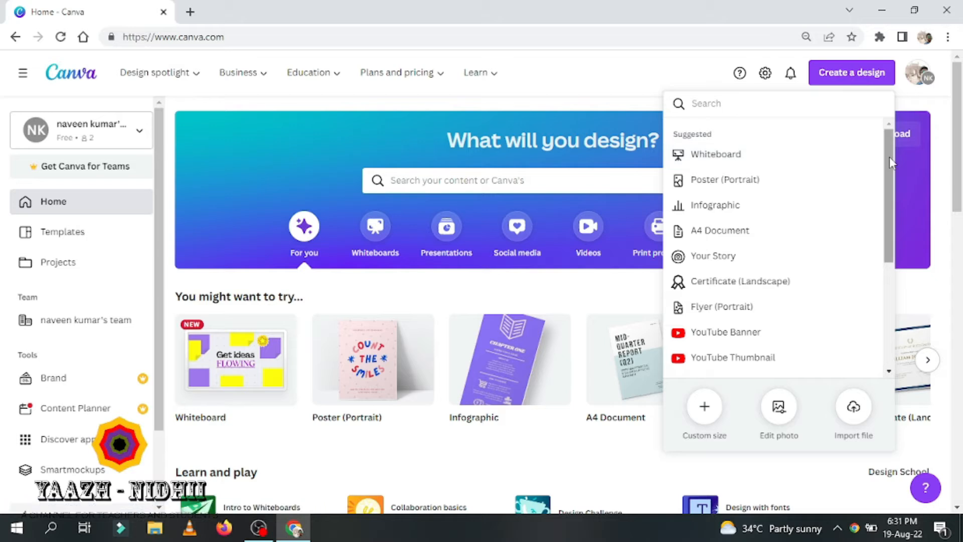
{"action": "mouse_move", "coordinate": [892, 195]}
{"action": "left_mouse_down"}
{"action": "mouse_move", "coordinate": [888, 300]}
{"action": "mouse_move", "coordinate": [888, 196]}
{"action": "left_mouse_up"}
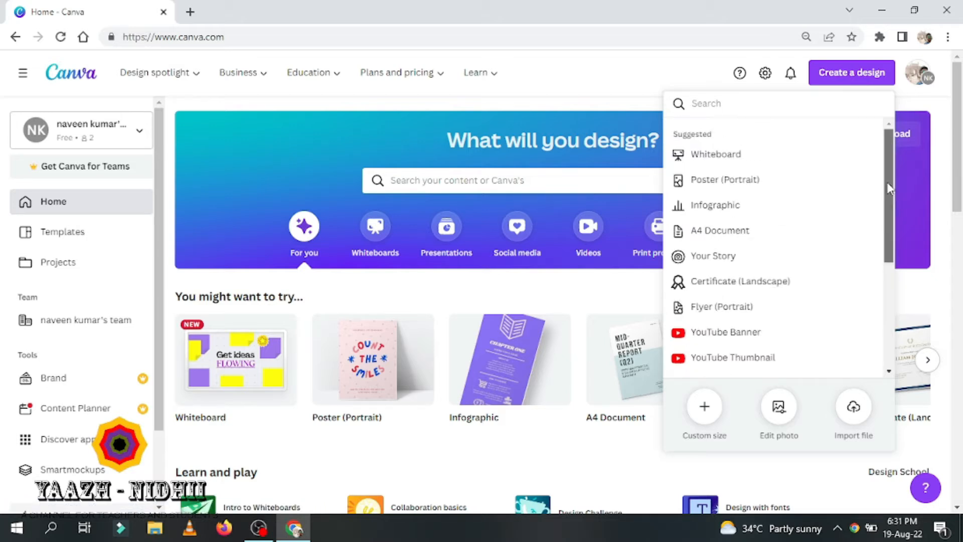
{"action": "left_click", "coordinate": [740, 181]}
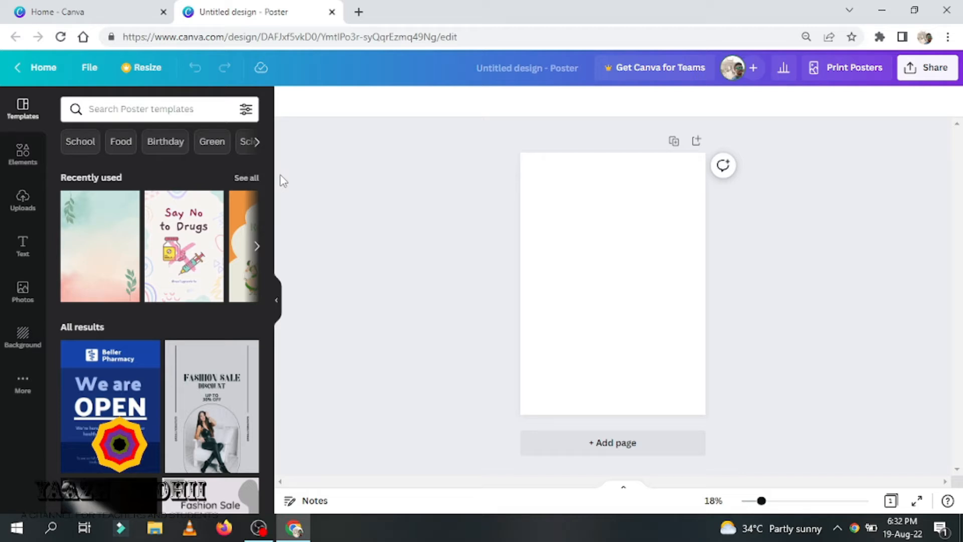
- Search the poster templates for "independence day india"
{"action": "left_click", "coordinate": [170, 110]}
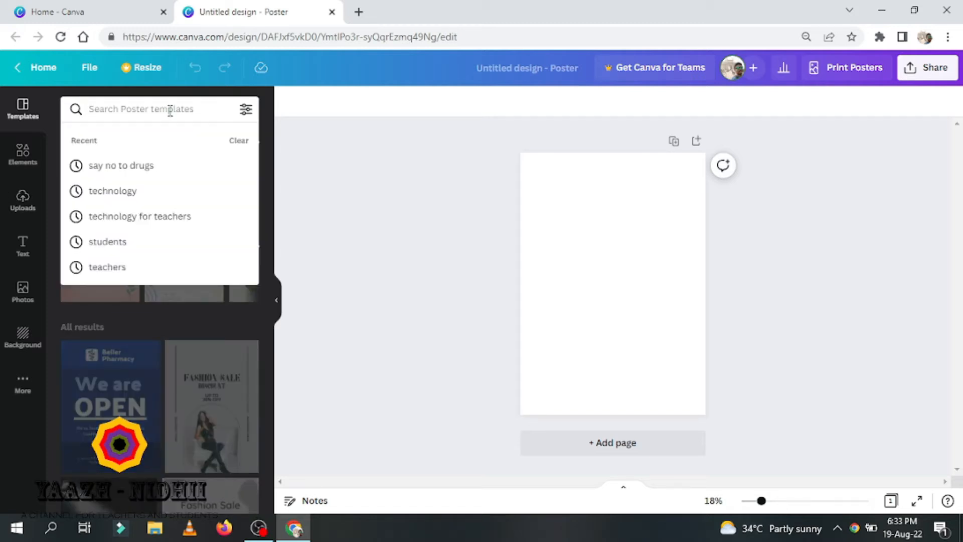
{"action": "type", "text": "indepe"}
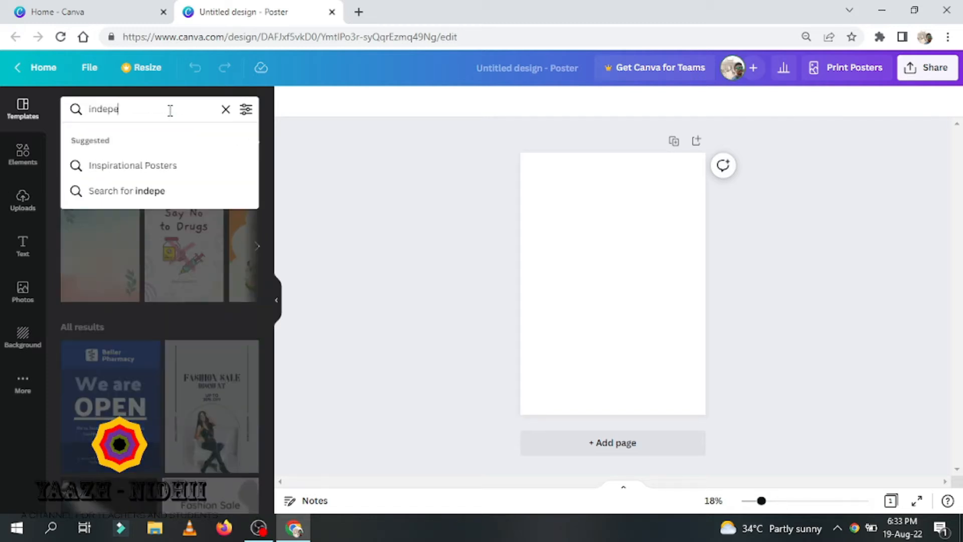
{"action": "type", "text": "ndence"}
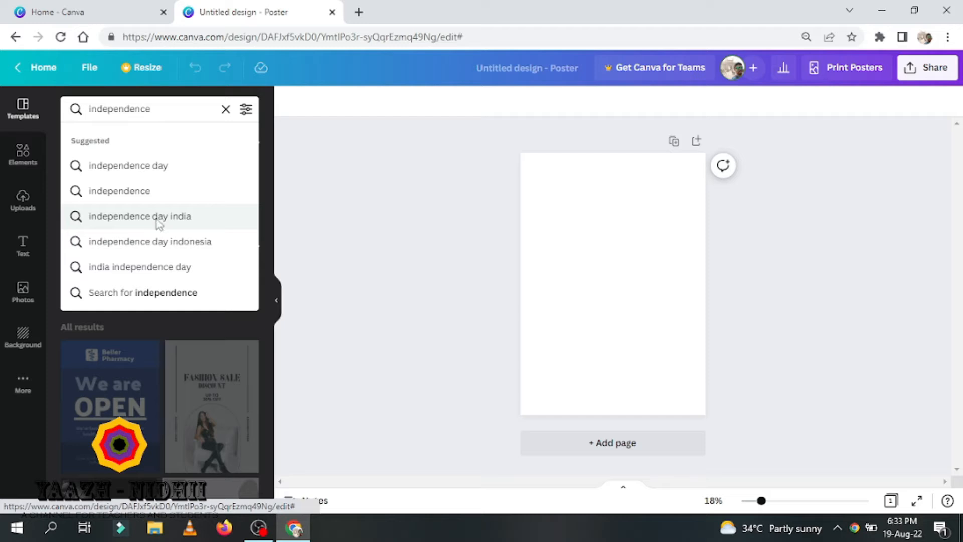
{"action": "left_click", "coordinate": [157, 224]}
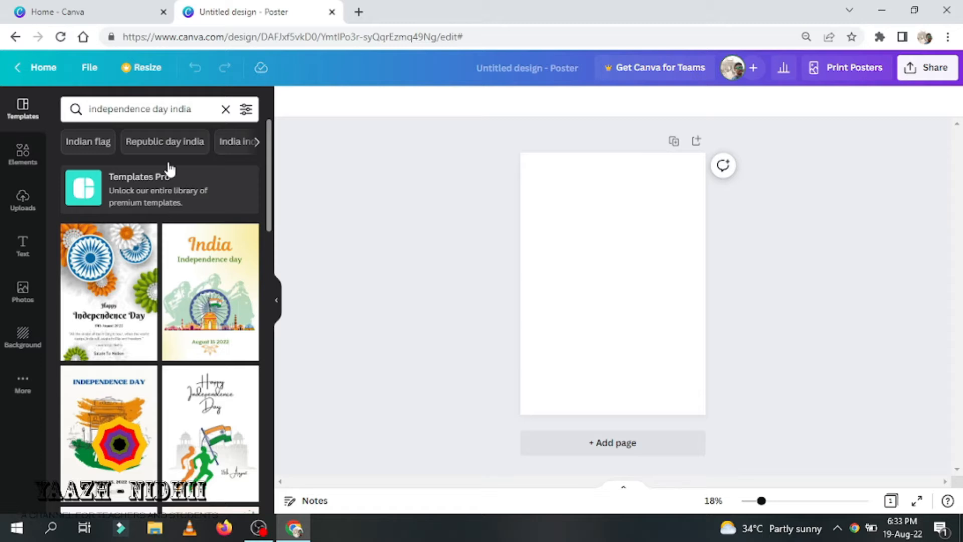
- Apply the Happy Independence Day template with the blue wheels and orange, white and green flowers to the blank page
{"action": "scroll", "coordinate": [168, 303], "scroll_direction": "down", "scroll_amount": 2}
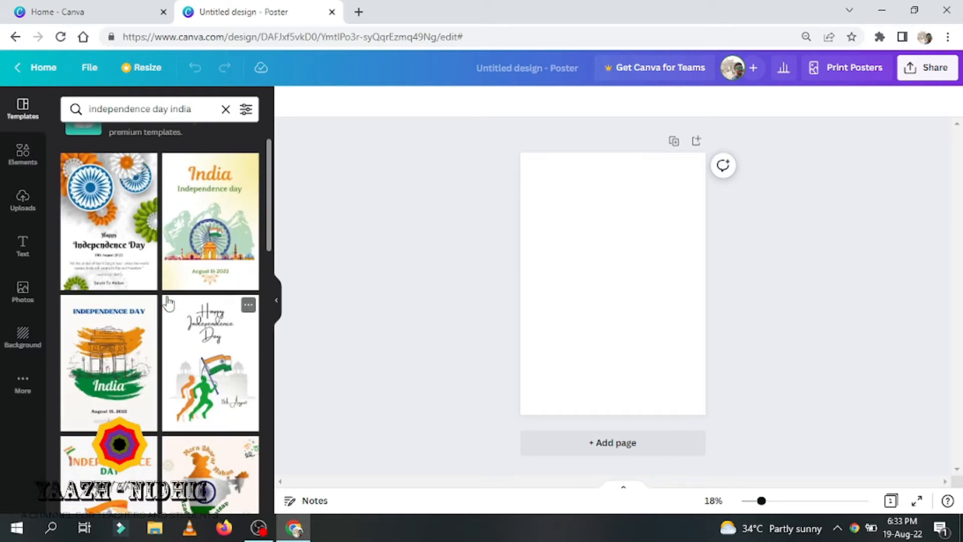
{"action": "scroll", "coordinate": [168, 303], "scroll_direction": "down", "scroll_amount": 3}
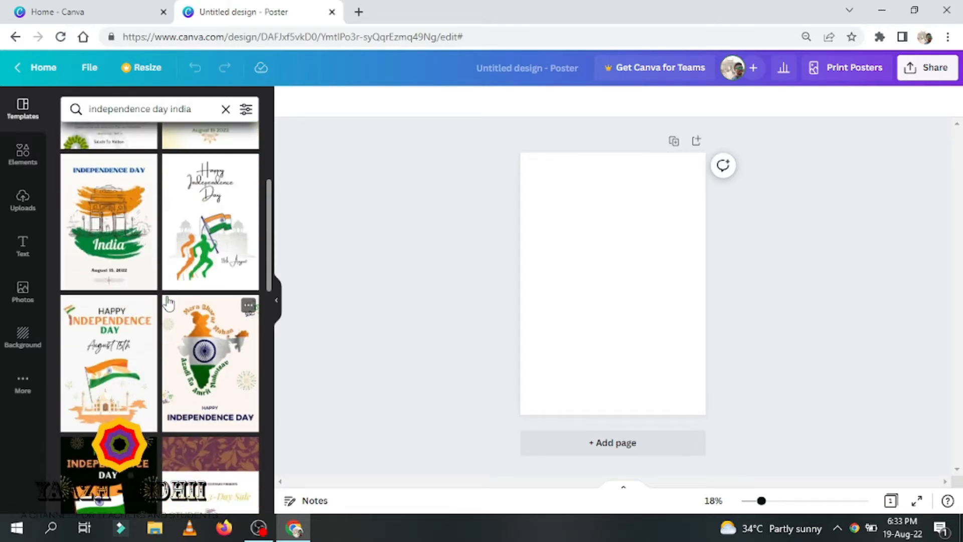
{"action": "scroll", "coordinate": [168, 303], "scroll_direction": "up", "scroll_amount": 5}
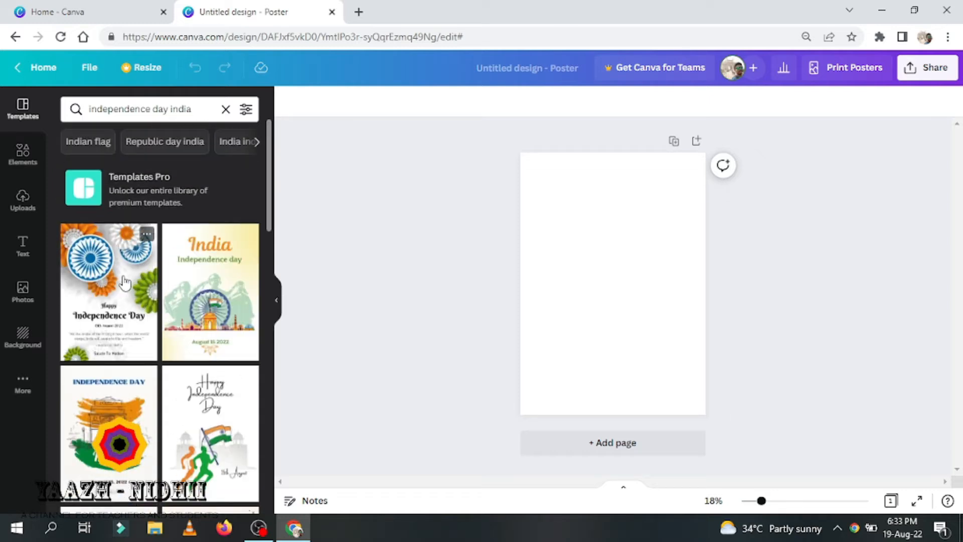
{"action": "left_click", "coordinate": [125, 283]}
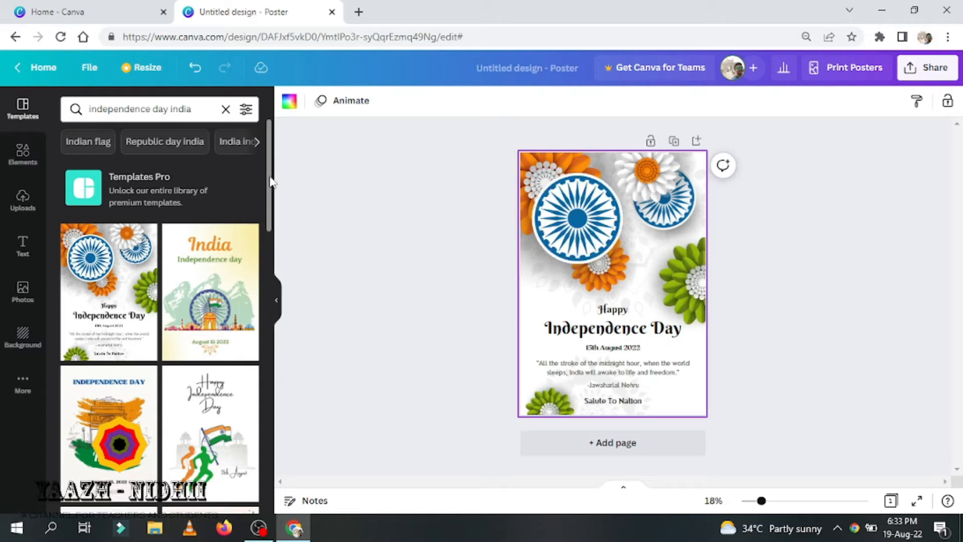
{"action": "left_click_drag", "start_coordinate": [271, 183], "coordinate": [272, 357]}
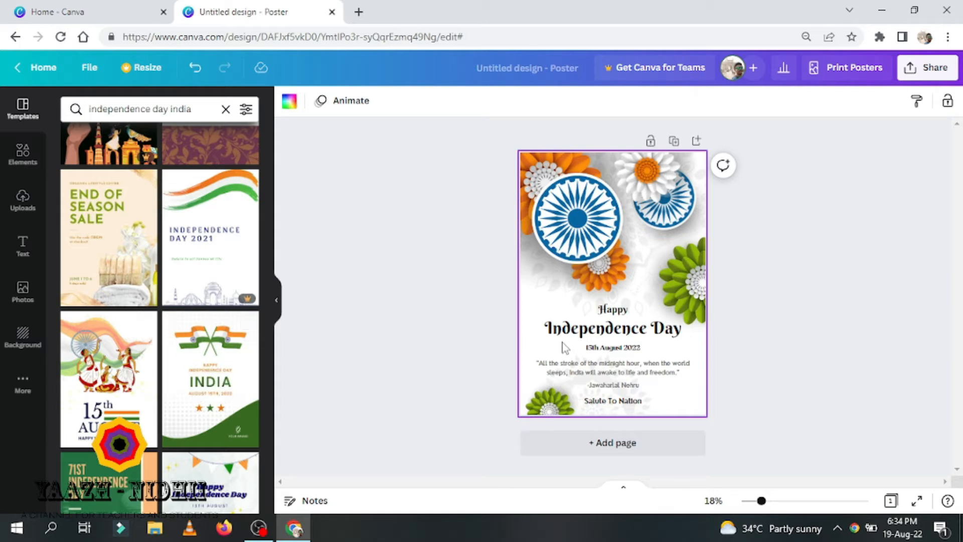
- Reposition "Happy" near the poster's left edge below the flowers, and place "Independence Day" just beneath it
{"action": "left_click", "coordinate": [616, 316]}
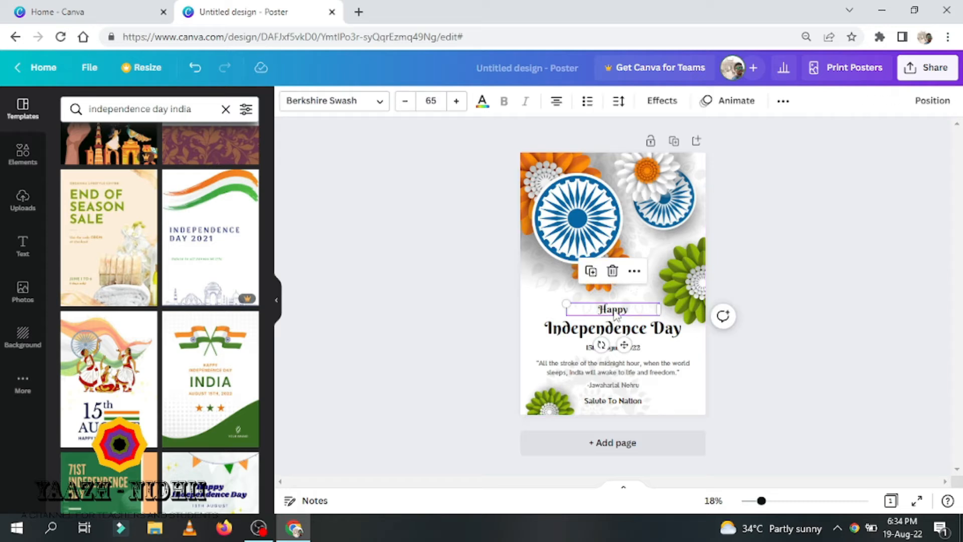
{"action": "left_click_drag", "start_coordinate": [624, 345], "coordinate": [551, 321]}
{"action": "left_click", "coordinate": [553, 324]}
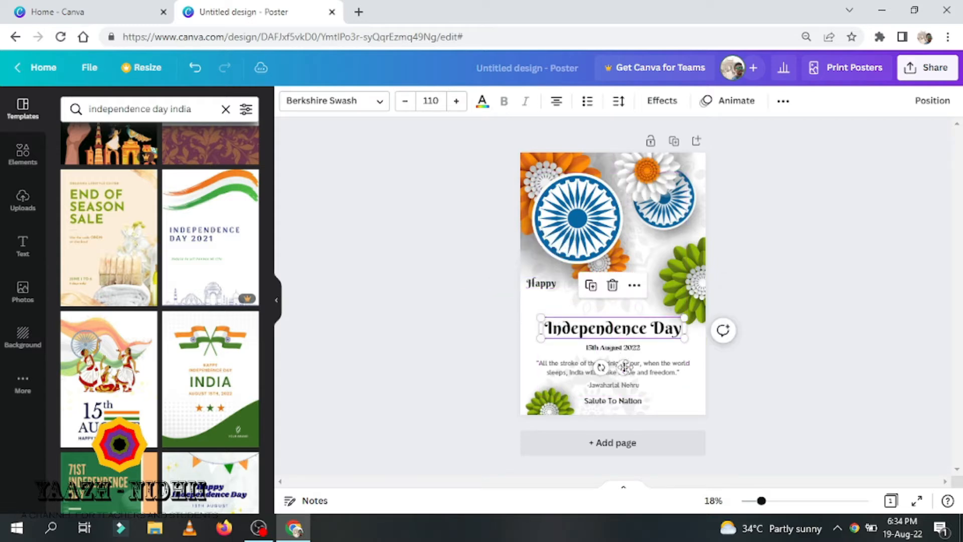
{"action": "left_click_drag", "start_coordinate": [624, 366], "coordinate": [609, 345]}
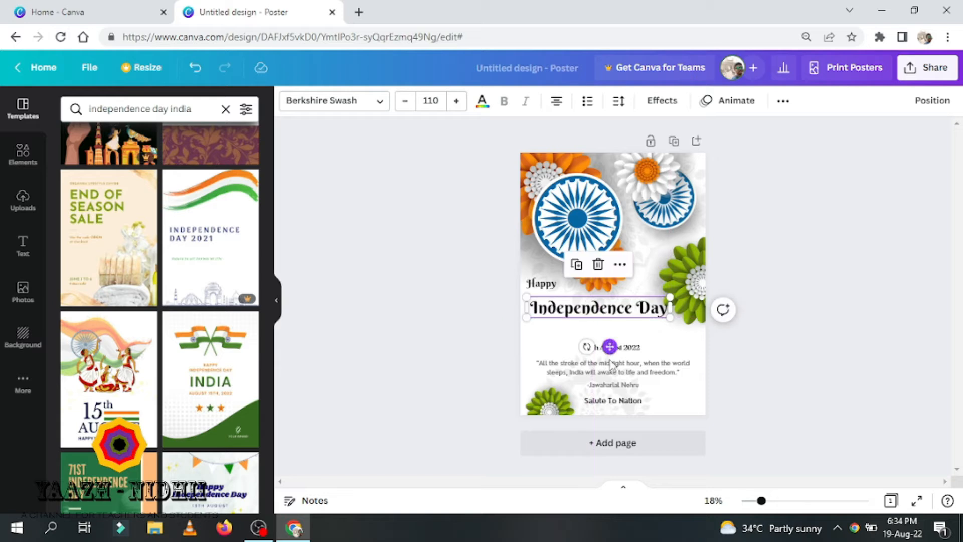
- Insert the word "India" before "Independence Day" in the poster's title text
{"action": "double_click", "coordinate": [602, 309]}
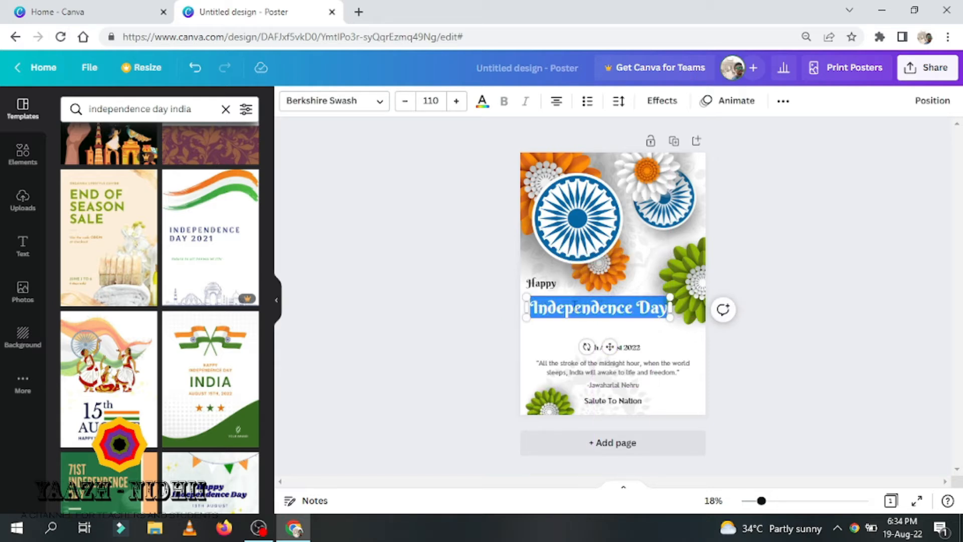
{"action": "left_click", "coordinate": [659, 307]}
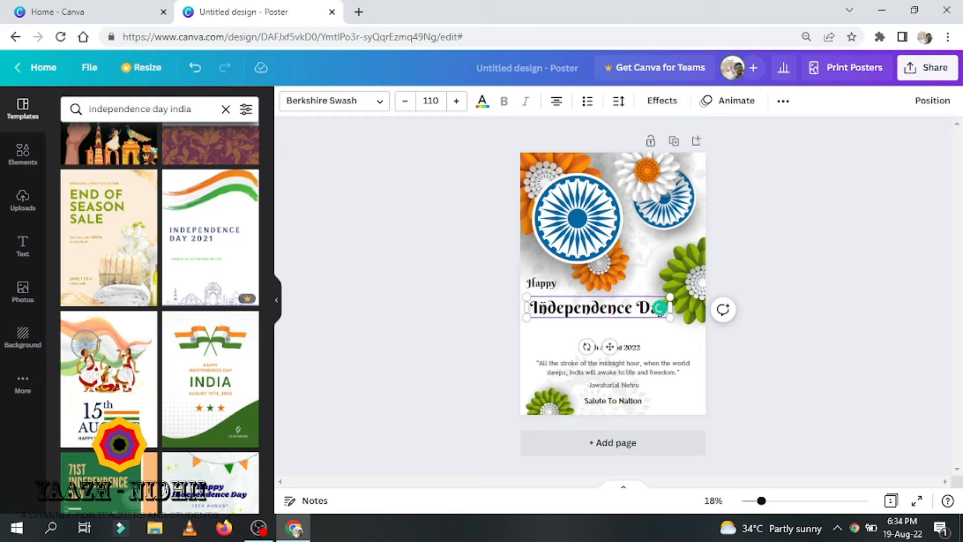
{"action": "type", "text": "India"}
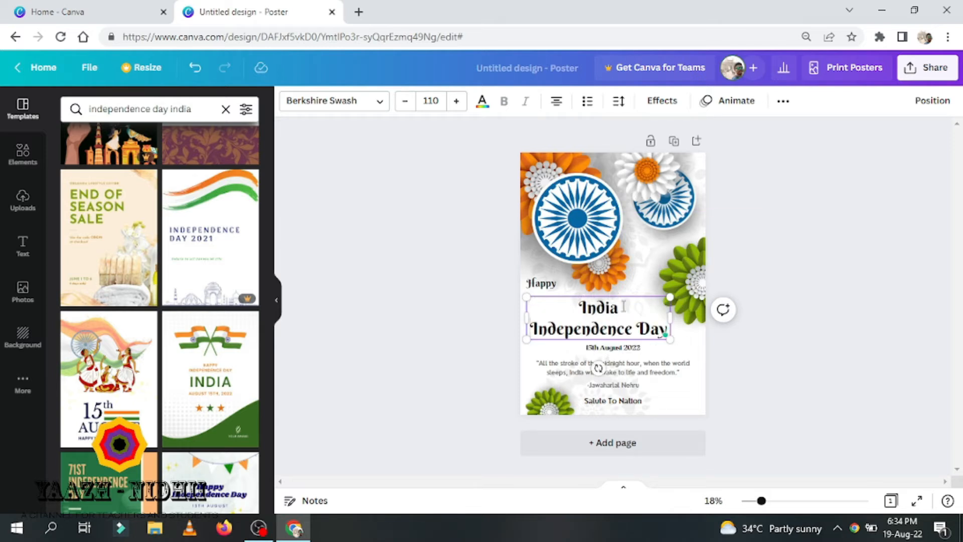
- Try the Nourd Bold font on "India" with a wider title text box, undo these changes and deselect the title
{"action": "left_click_drag", "start_coordinate": [621, 307], "coordinate": [579, 303]}
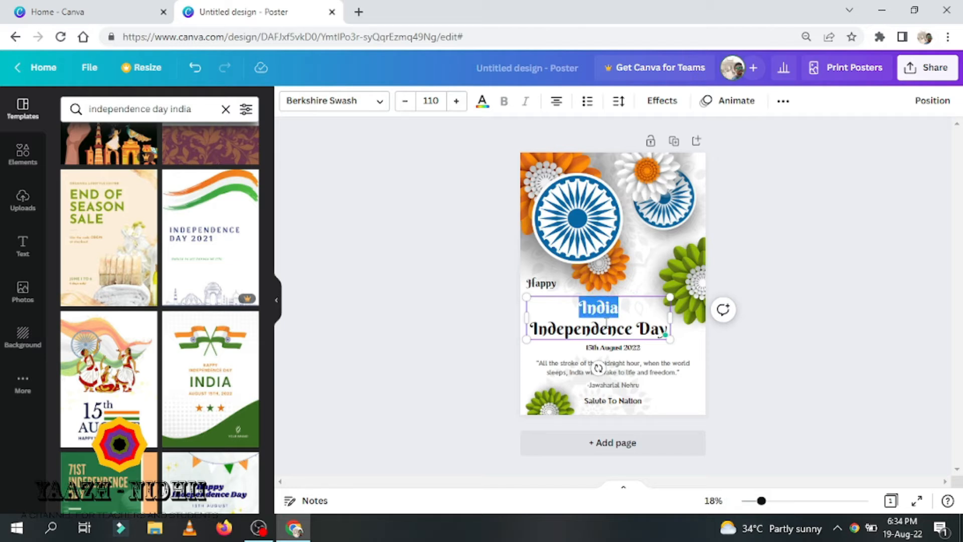
{"action": "left_click", "coordinate": [381, 107]}
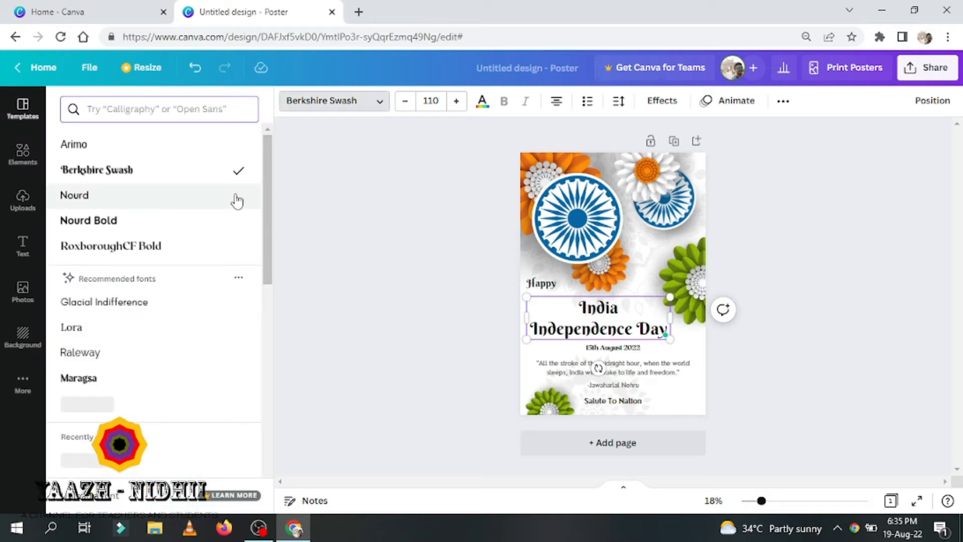
{"action": "left_click", "coordinate": [129, 229]}
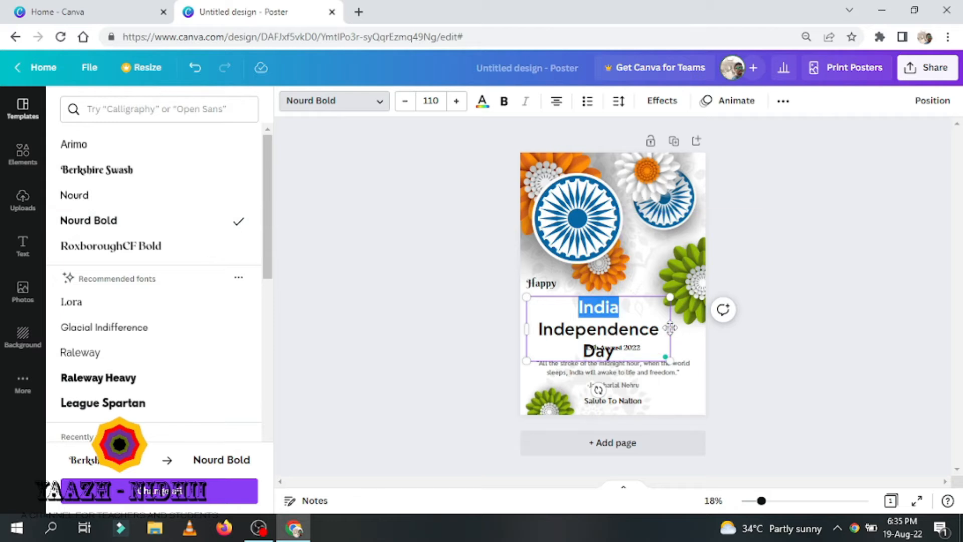
{"action": "left_click_drag", "start_coordinate": [670, 327], "coordinate": [691, 324]}
{"action": "left_click_drag", "start_coordinate": [546, 325], "coordinate": [525, 317]}
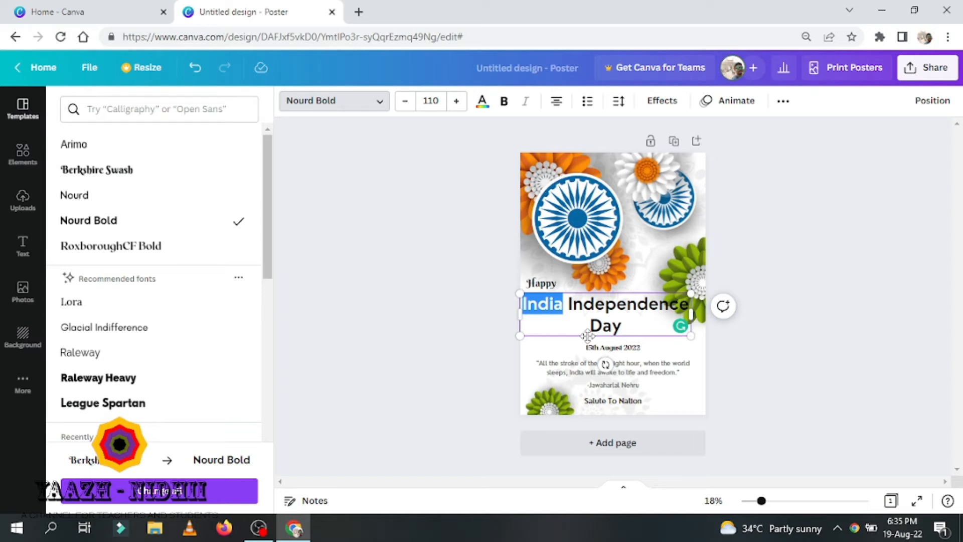
{"action": "key", "text": "ctrl+z"}
{"action": "key", "text": "ctrl+z"}
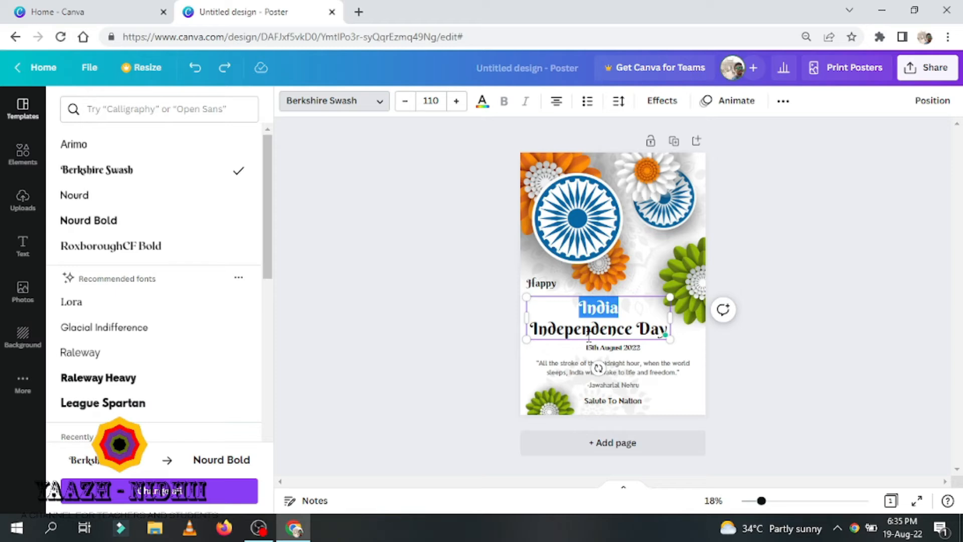
{"action": "left_click", "coordinate": [860, 356]}
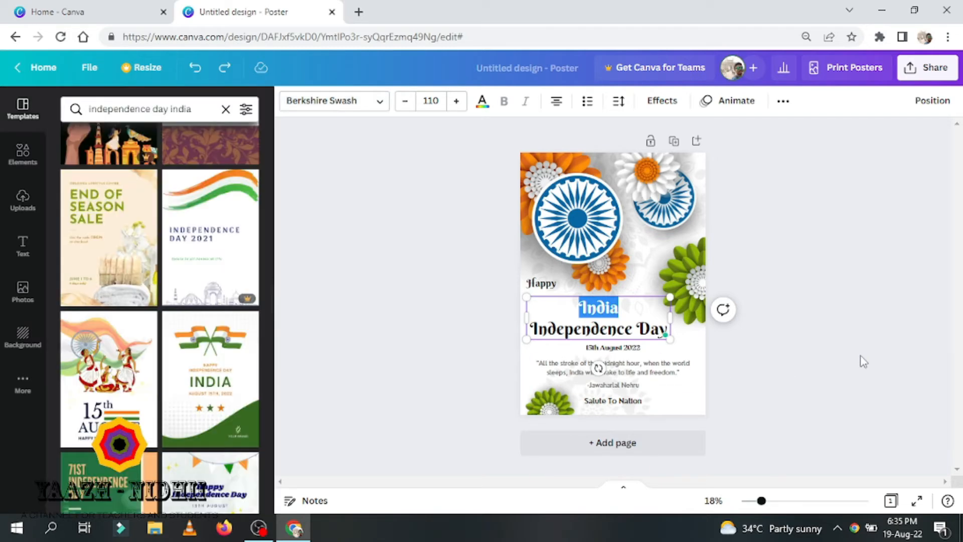
{"action": "left_click", "coordinate": [831, 344]}
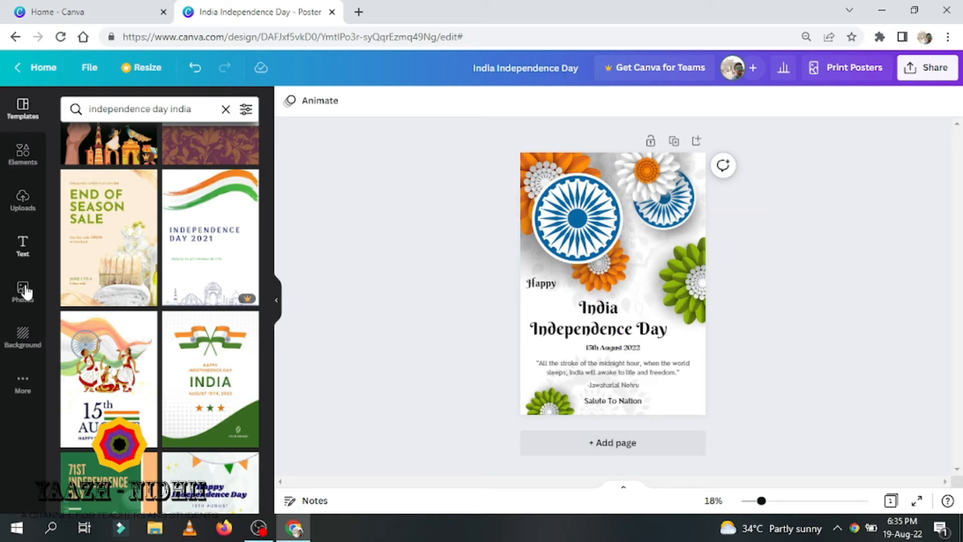
- Add a heading reading "Yaazh-Nidhii Channel" and move it up over the blue wheels in the poster's upper part
{"action": "left_click", "coordinate": [23, 248]}
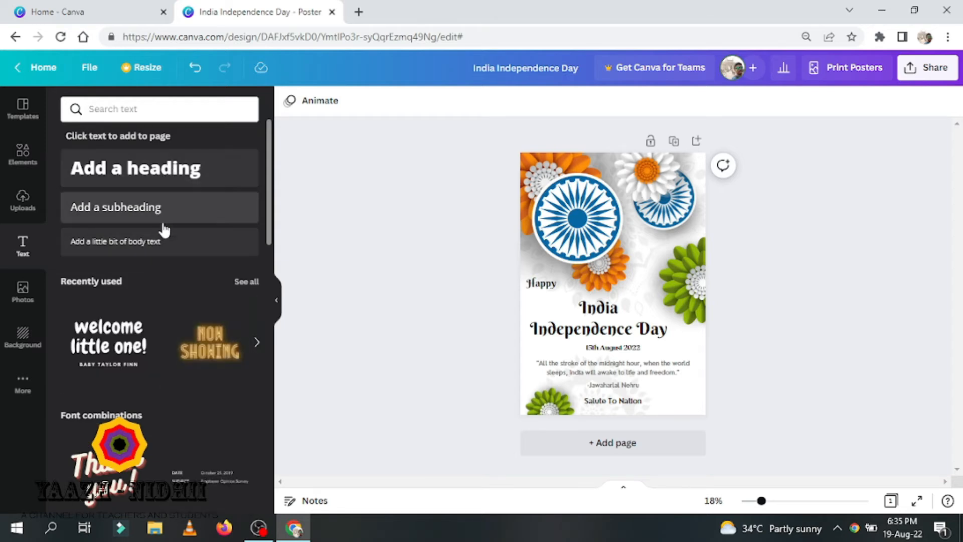
{"action": "left_click", "coordinate": [177, 179]}
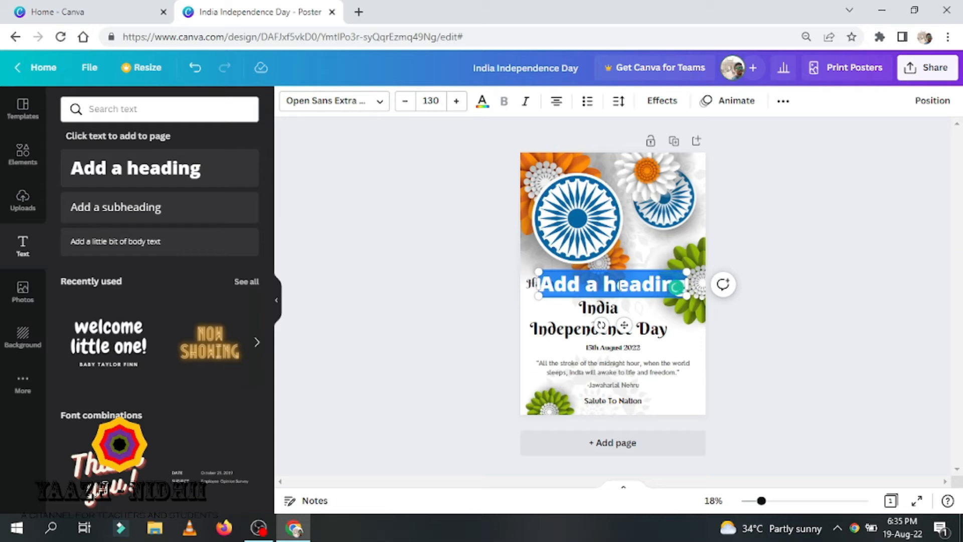
{"action": "type", "text": "Yaaz"}
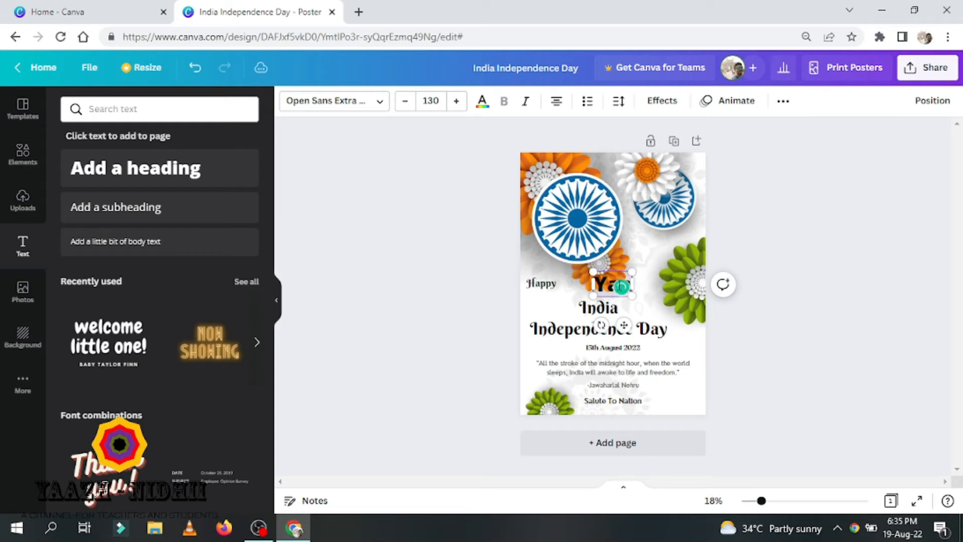
{"action": "type", "text": "h-Nidhi"}
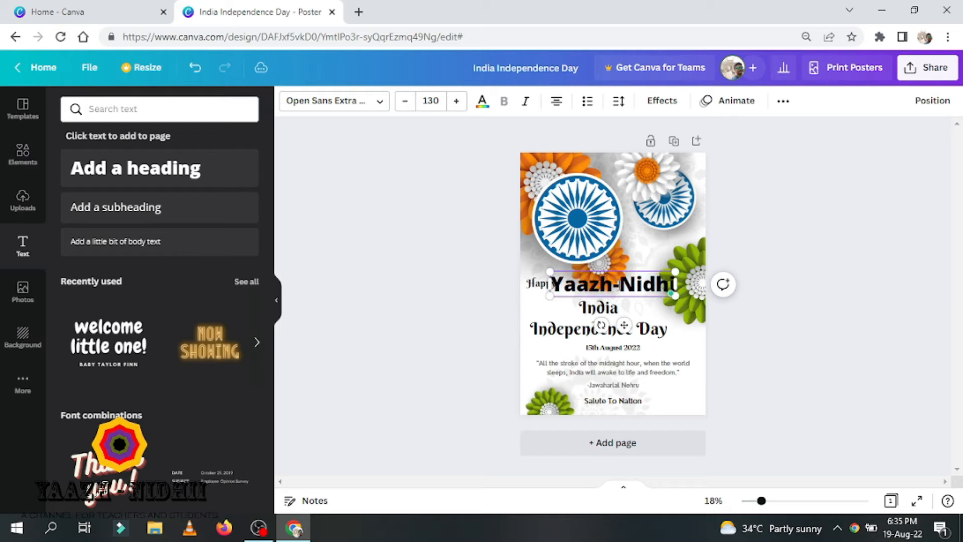
{"action": "type", "text": "i Channel"}
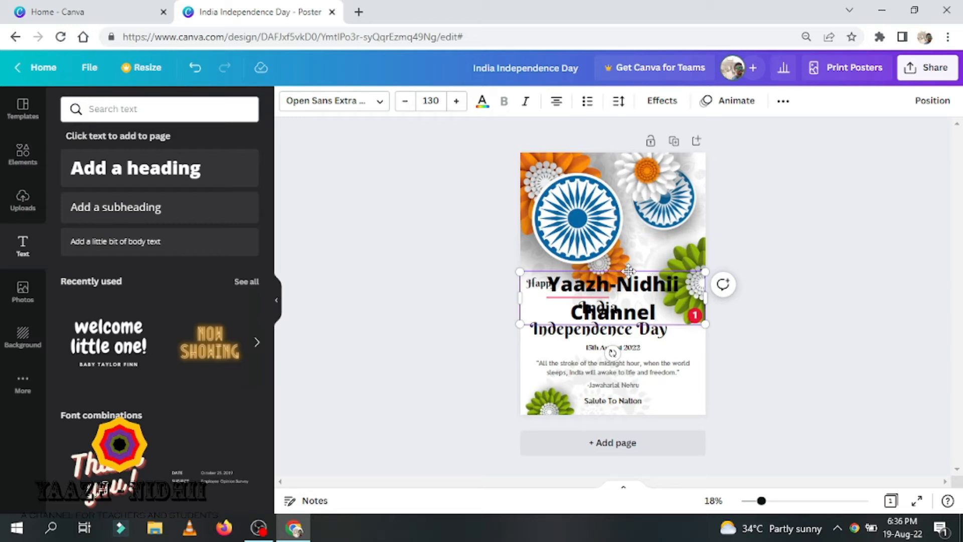
{"action": "left_click_drag", "start_coordinate": [637, 271], "coordinate": [632, 181]}
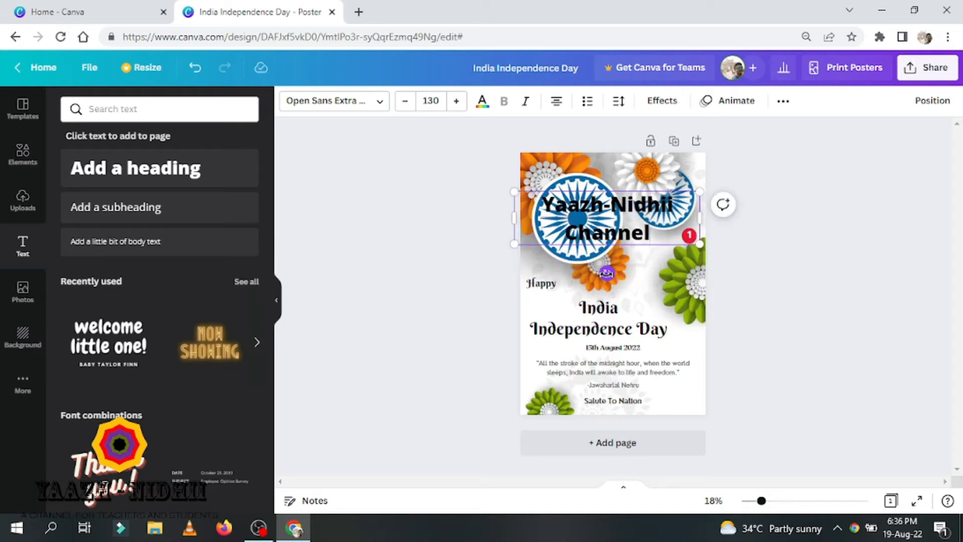
- Tilt the "Yaazh-Nidhii Channel" heading diagonally upward and move it down across the title and quote text
{"action": "left_click_drag", "start_coordinate": [606, 273], "coordinate": [634, 267]}
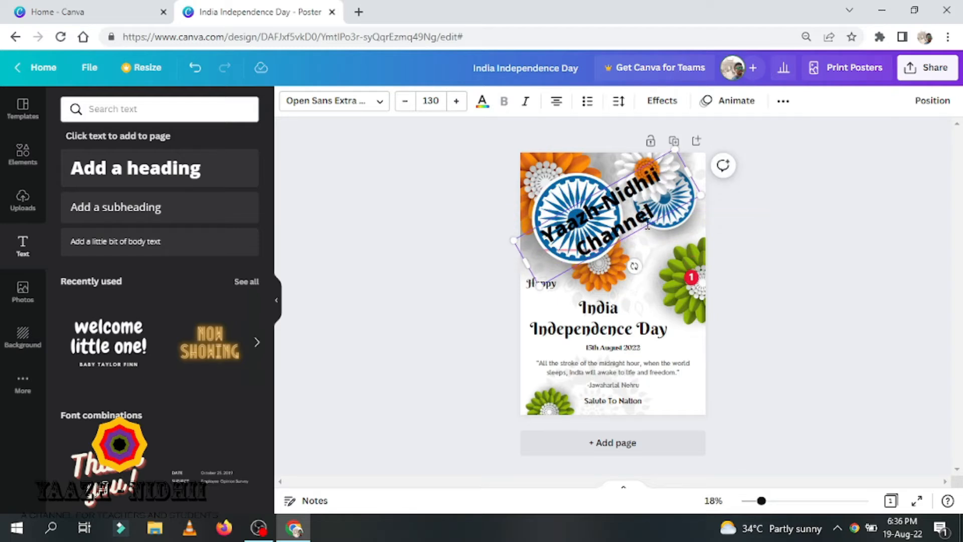
{"action": "left_click_drag", "start_coordinate": [645, 229], "coordinate": [659, 349]}
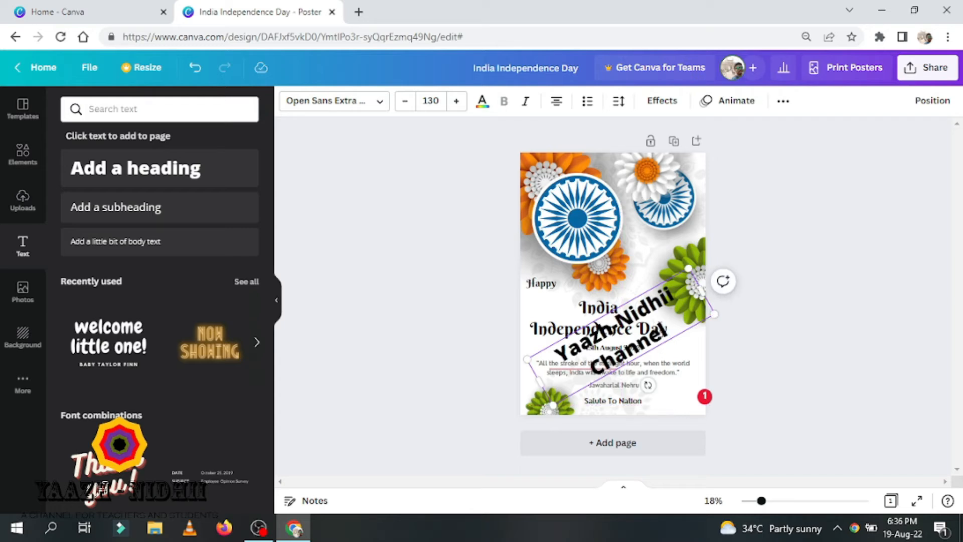
- Change the font of the tilted "Yaazh-Nidhii Channel" heading to Barabara
{"action": "double_click", "coordinate": [659, 331]}
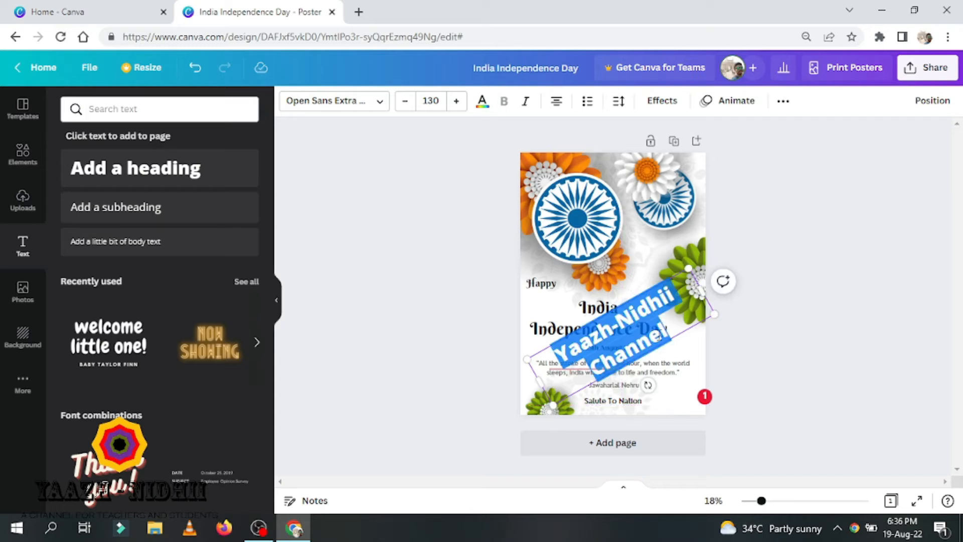
{"action": "left_click", "coordinate": [382, 104]}
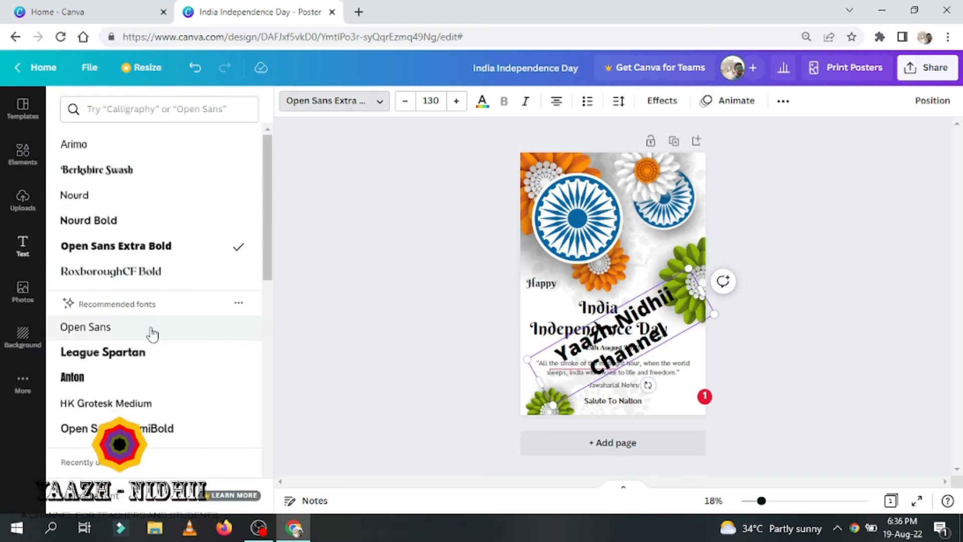
{"action": "scroll", "coordinate": [152, 331], "scroll_direction": "down", "scroll_amount": 3}
{"action": "left_click", "coordinate": [112, 345]}
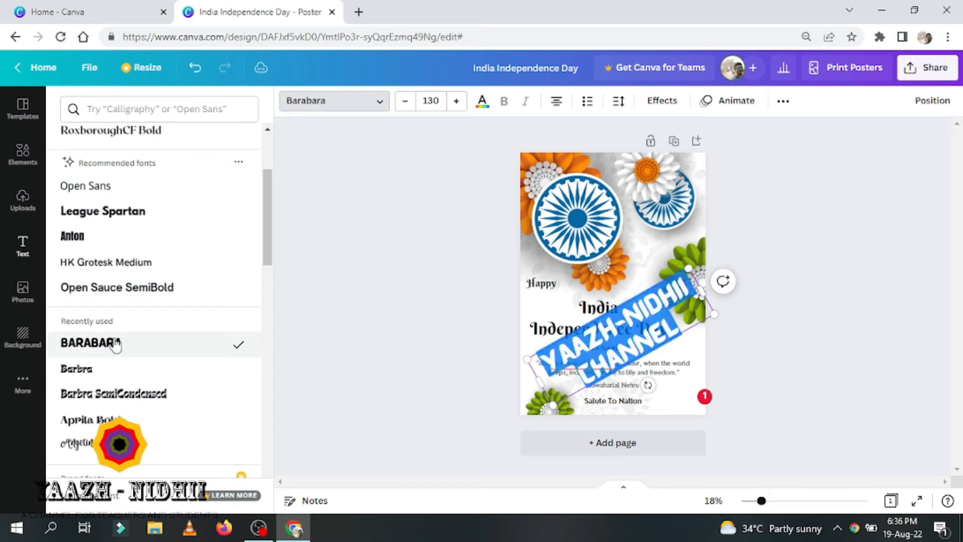
- Colour the "Yaazh-Nidhii Channel" heading with the custom dark red #B60F0F
{"action": "left_click", "coordinate": [482, 103]}
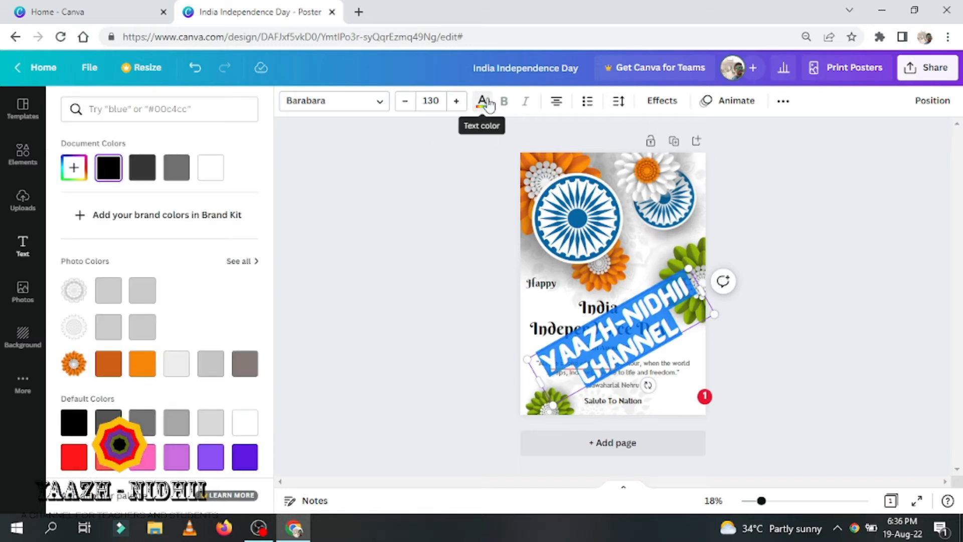
{"action": "left_click", "coordinate": [74, 169]}
{"action": "left_click", "coordinate": [227, 217]}
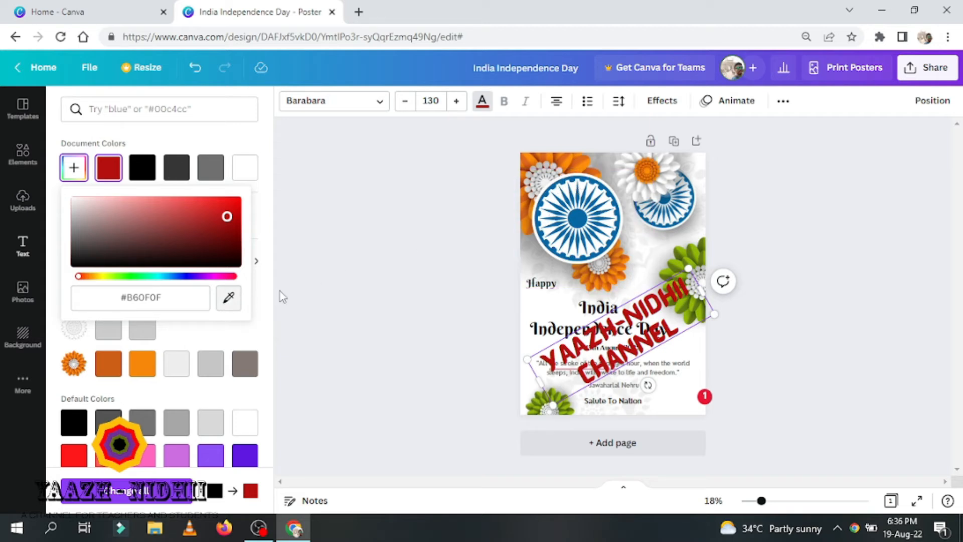
{"action": "left_click", "coordinate": [585, 357]}
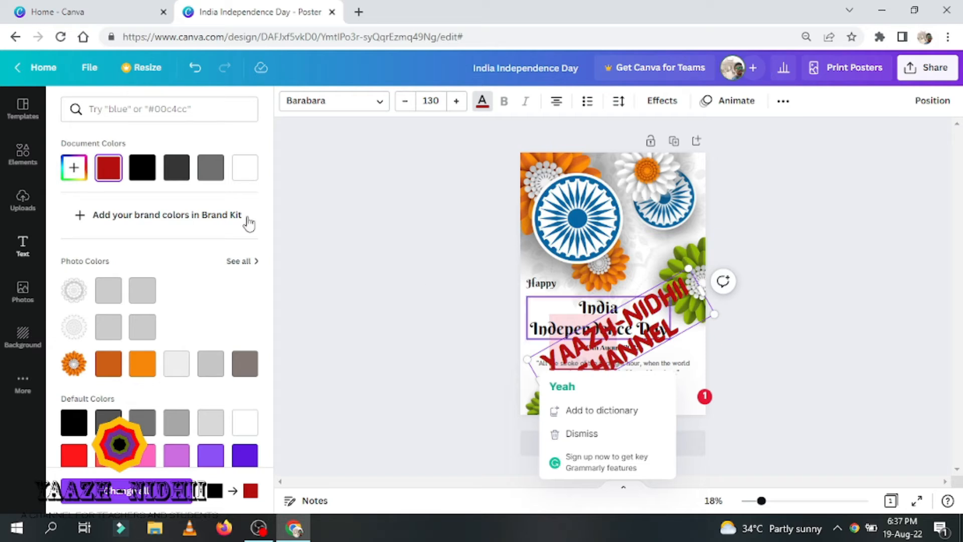
- Recolour the tilted heading by sampling the blue #0767A8 from the large wheel with the eyedropper
{"action": "left_click", "coordinate": [74, 172]}
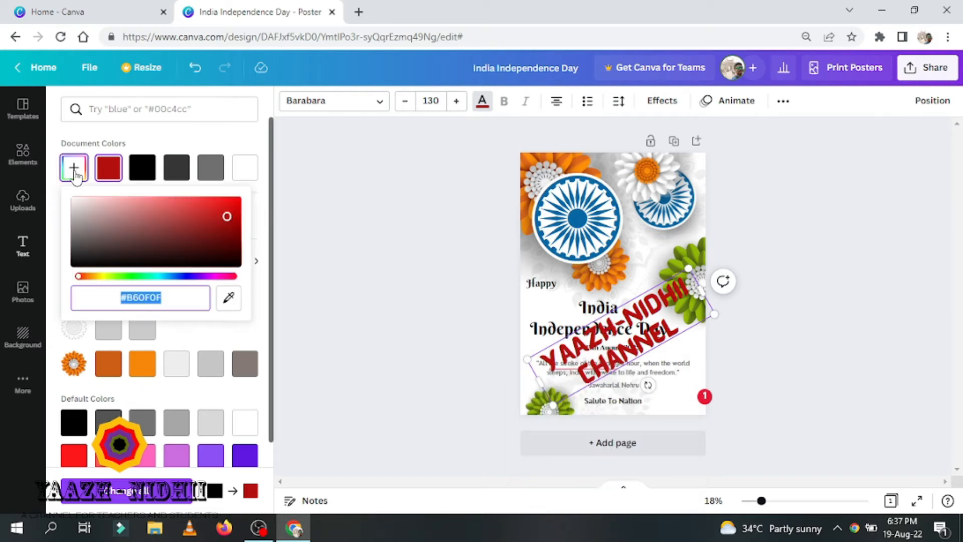
{"action": "left_click", "coordinate": [229, 299]}
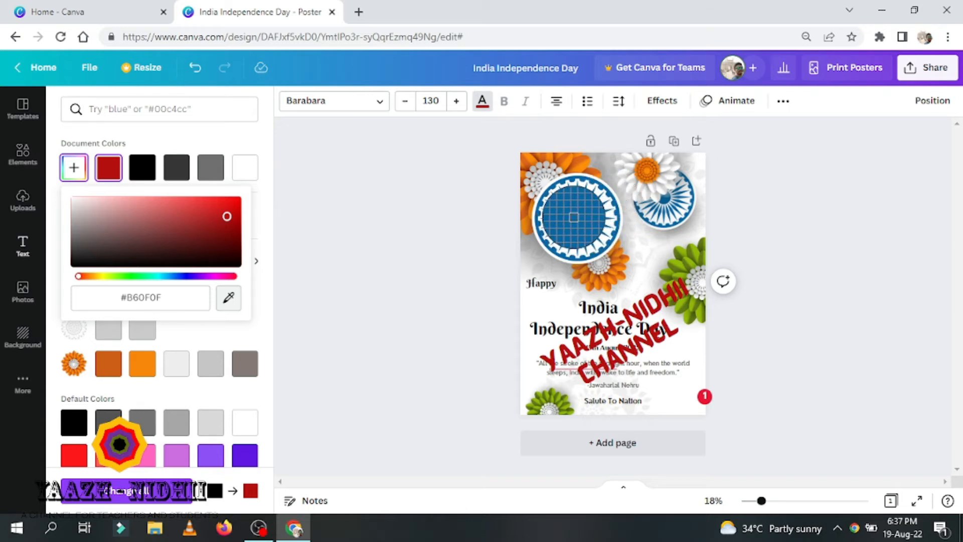
{"action": "left_click", "coordinate": [573, 217]}
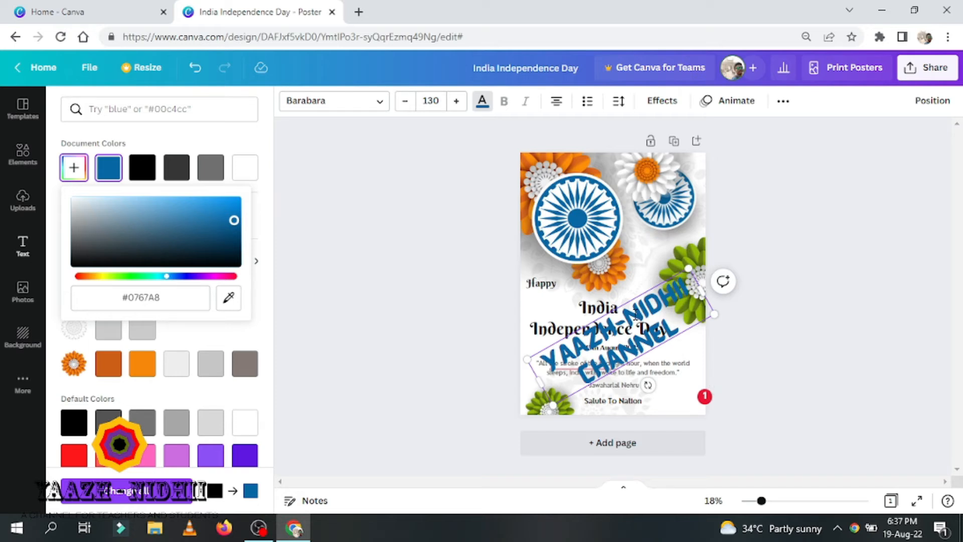
{"action": "left_click", "coordinate": [604, 336]}
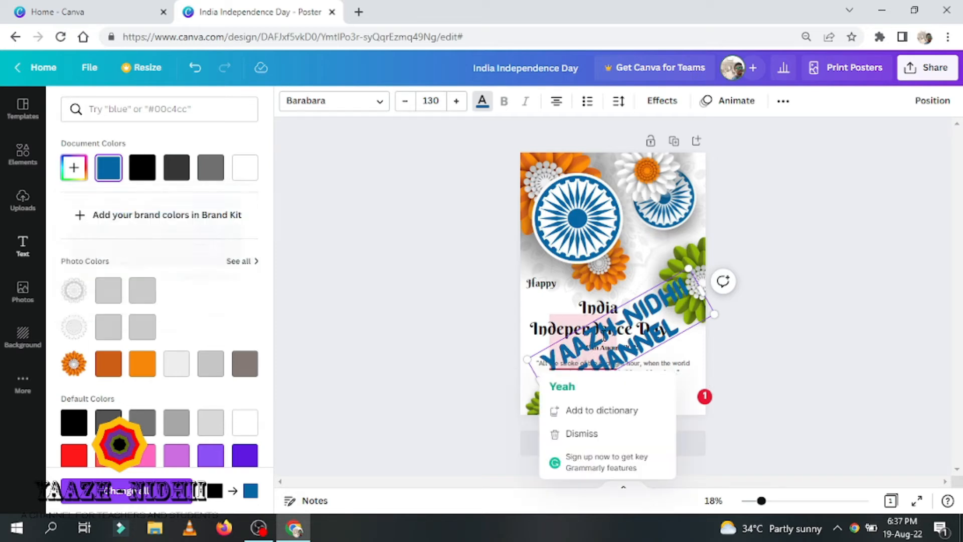
- Delete the "Yaazh-Nidhii Channel" heading from the poster
{"action": "left_click", "coordinate": [679, 338]}
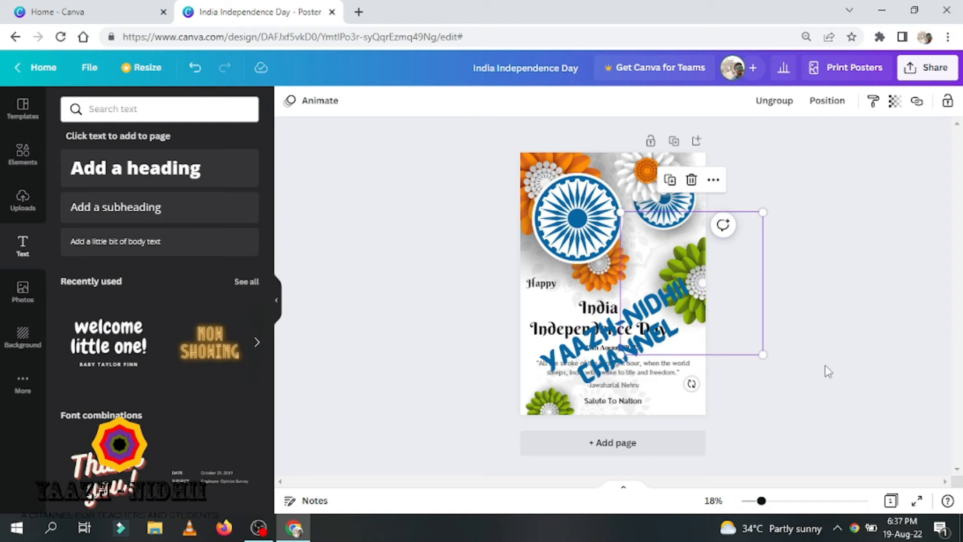
{"action": "left_click", "coordinate": [829, 371]}
{"action": "left_click", "coordinate": [658, 339]}
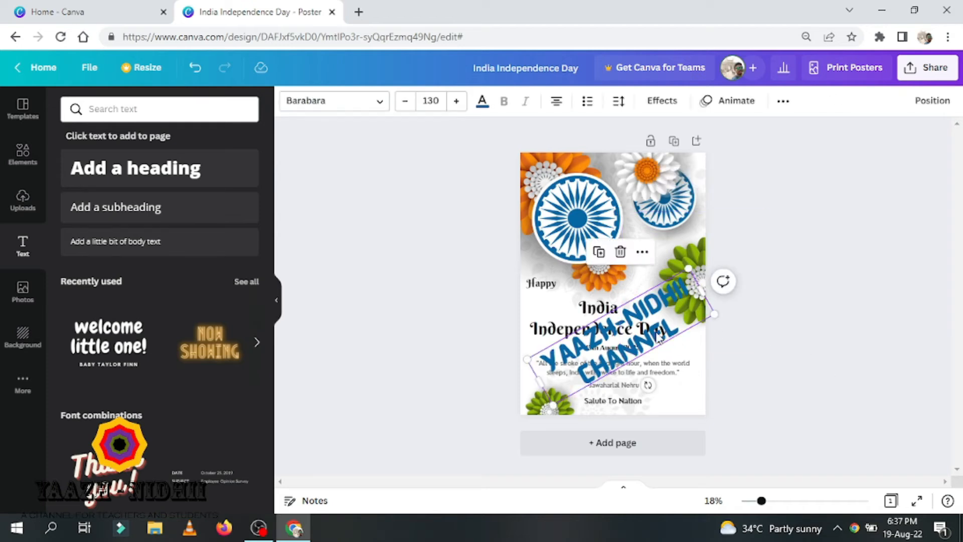
{"action": "key", "text": "Delete"}
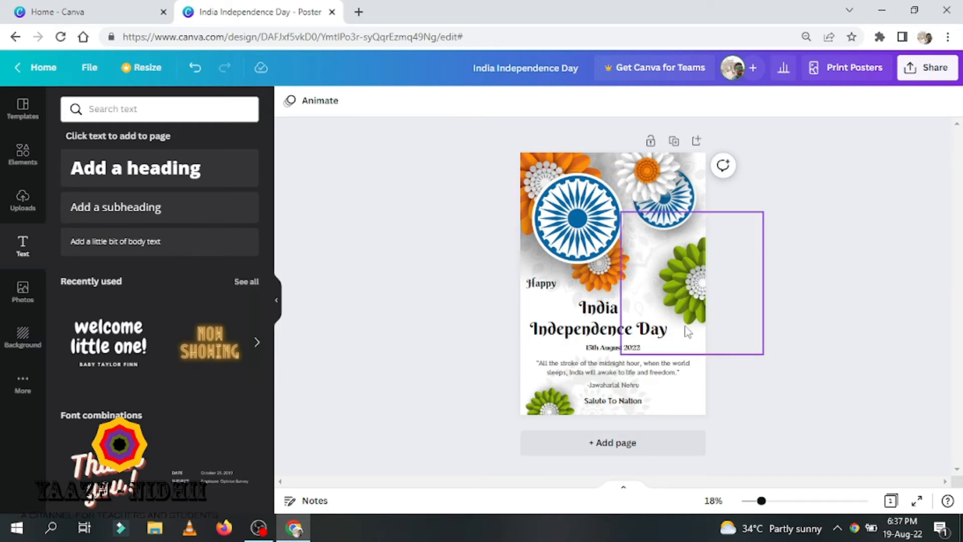
- Shrink the large green flower and place it fully inside the poster, just below the small blue wheel
{"action": "left_click_drag", "start_coordinate": [688, 278], "coordinate": [649, 267]}
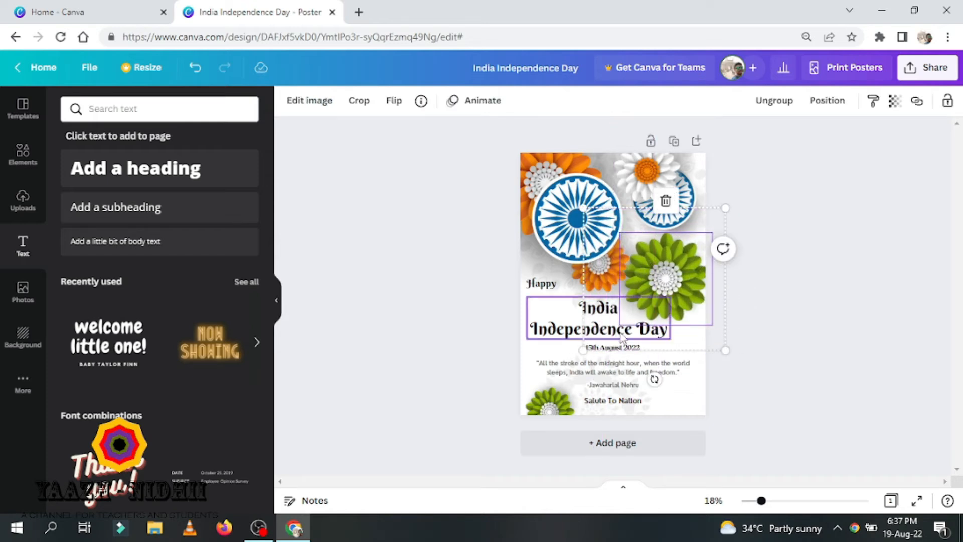
{"action": "left_click_drag", "start_coordinate": [723, 209], "coordinate": [675, 258]}
{"action": "left_click_drag", "start_coordinate": [659, 311], "coordinate": [690, 250]}
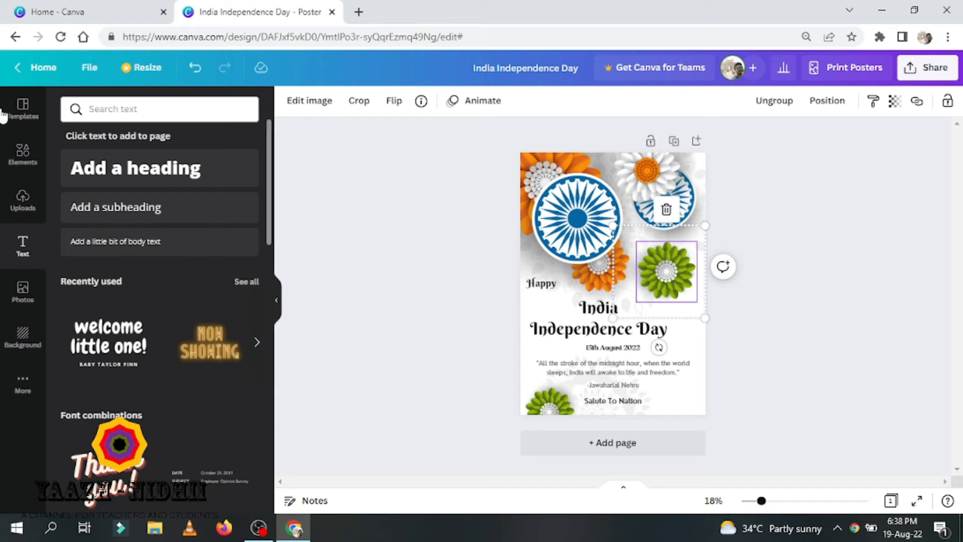
- Add the uploaded green BIOFUEL pump image to the poster
{"action": "left_click", "coordinate": [21, 301]}
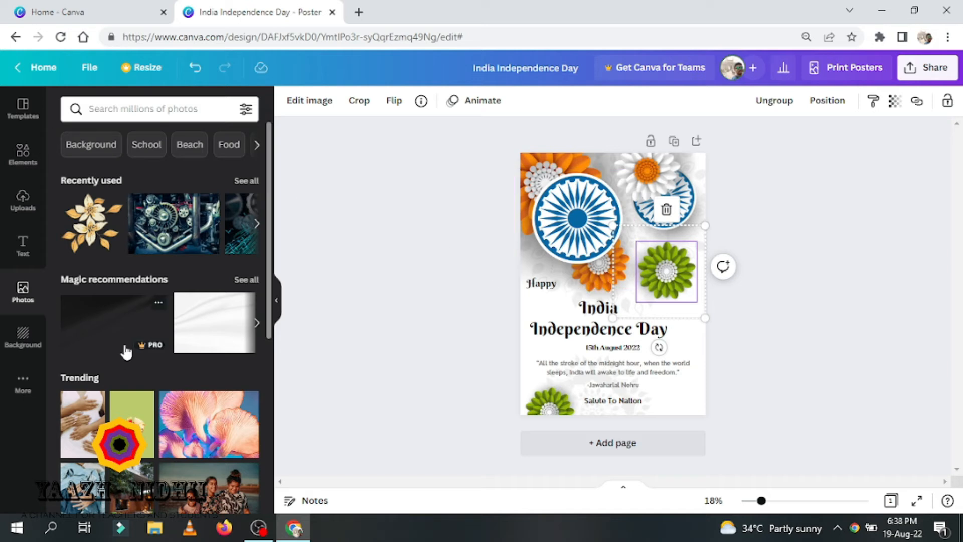
{"action": "left_click", "coordinate": [23, 204]}
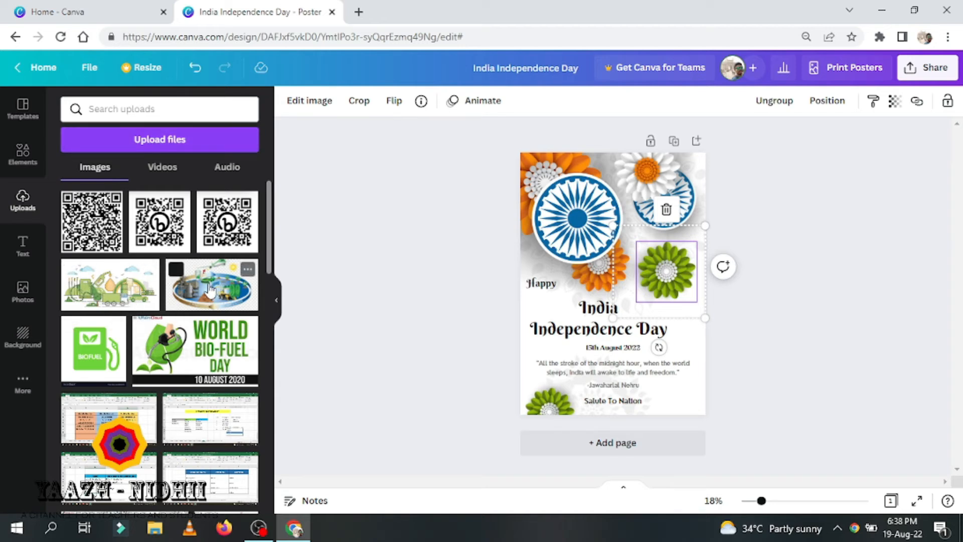
{"action": "left_click", "coordinate": [90, 357]}
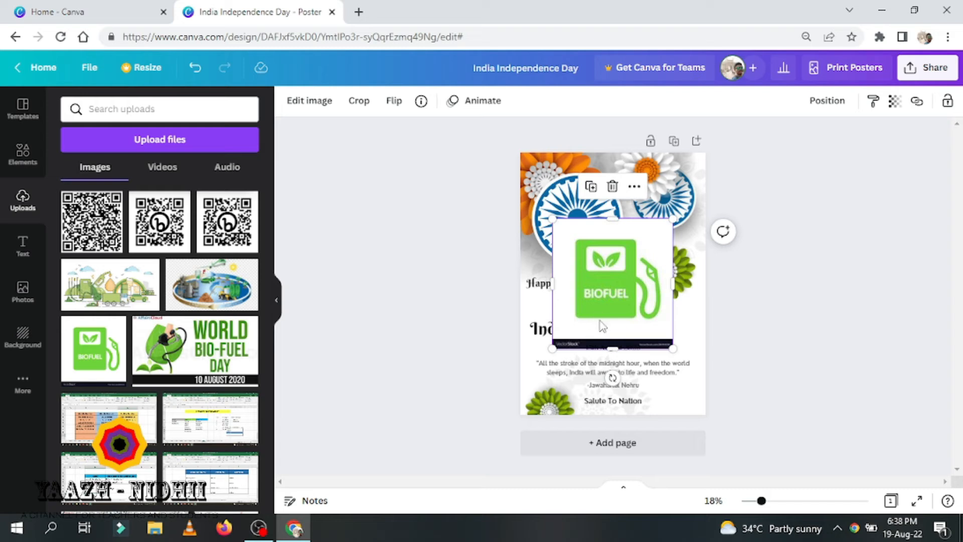
- Crop the BIOFUEL image's black bottom strip and its left and top margins, and move it over the green flower
{"action": "left_click_drag", "start_coordinate": [612, 349], "coordinate": [613, 323]}
{"action": "left_click_drag", "start_coordinate": [552, 273], "coordinate": [567, 273]}
{"action": "left_click_drag", "start_coordinate": [620, 222], "coordinate": [620, 233]}
{"action": "left_click", "coordinate": [783, 306]}
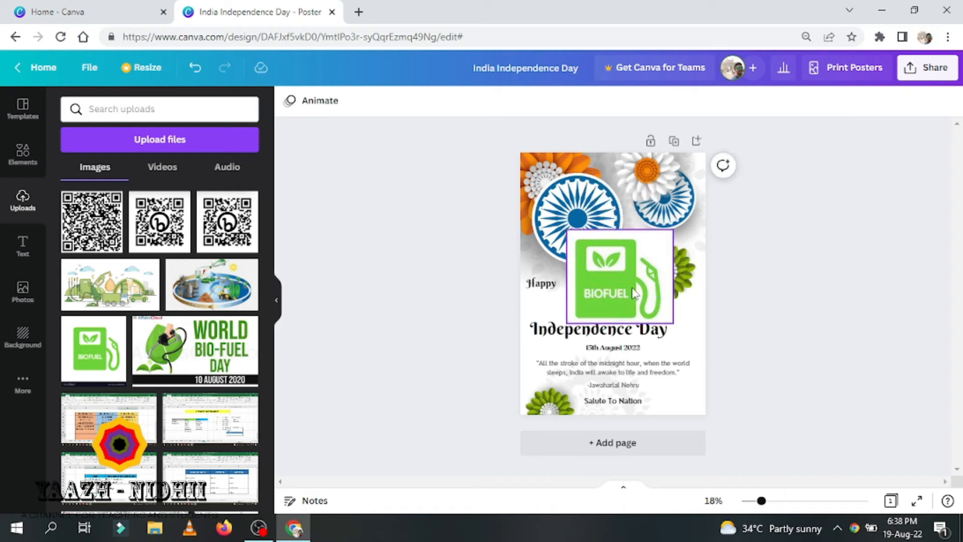
{"action": "left_click_drag", "start_coordinate": [632, 296], "coordinate": [670, 290]}
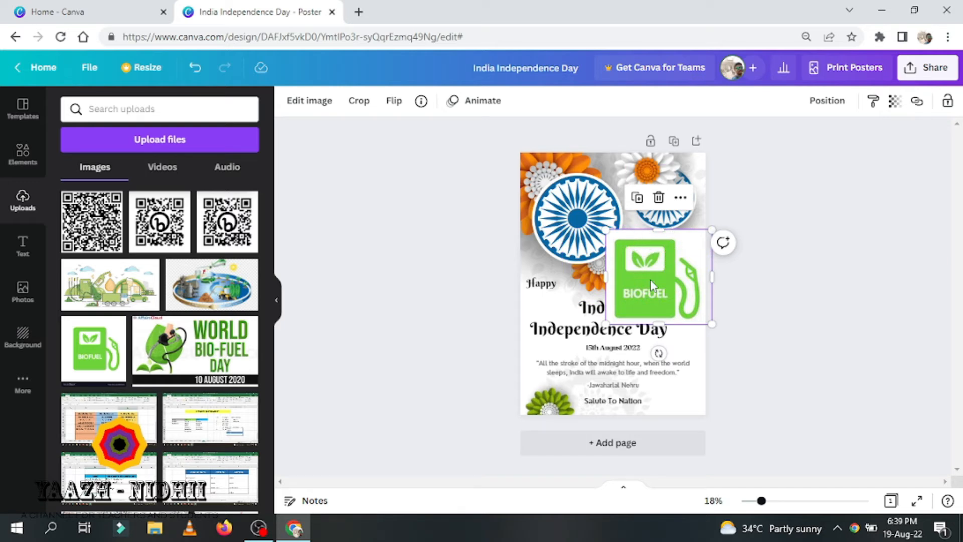
- Send the BIOFUEL image backward in the layer order until it lies behind the large blue wheel and lower orange flower
{"action": "left_click", "coordinate": [827, 102]}
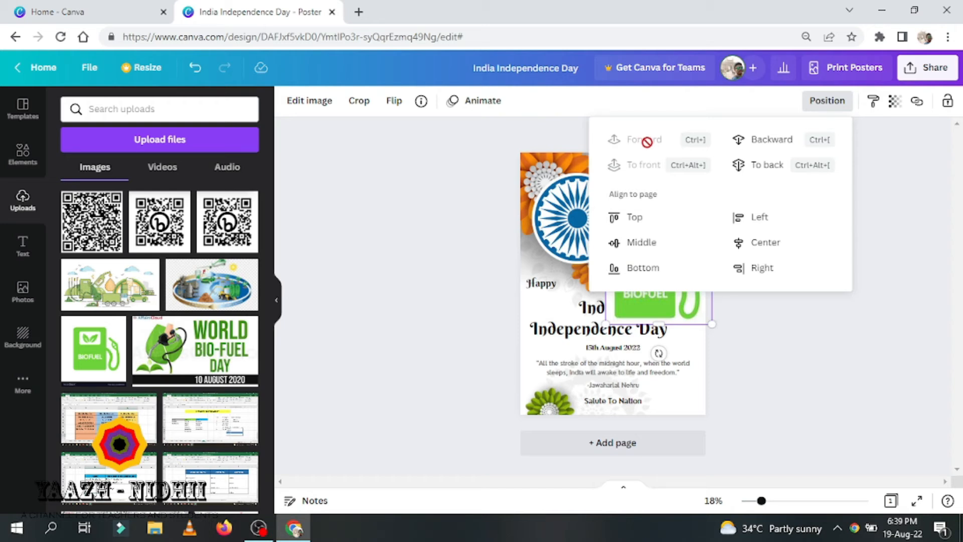
{"action": "left_click", "coordinate": [771, 141]}
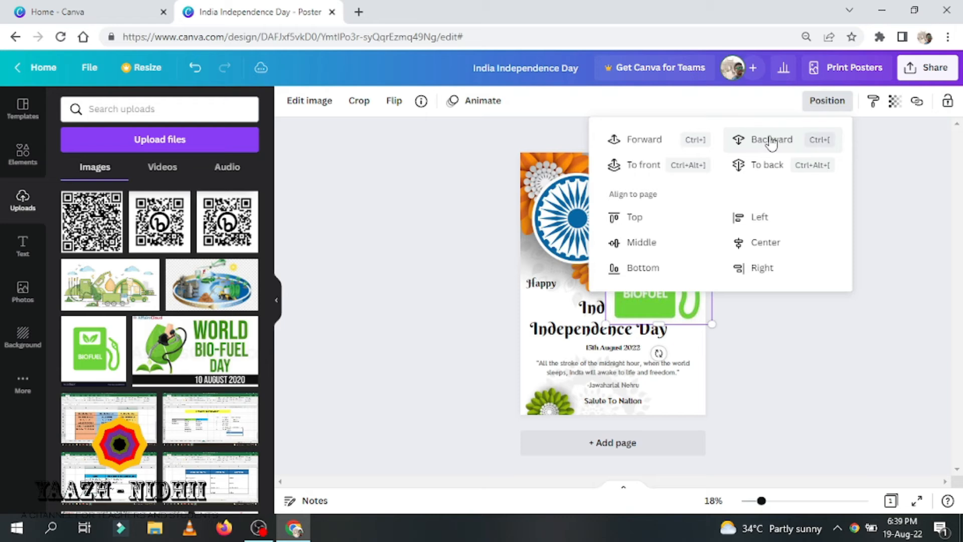
{"action": "left_click", "coordinate": [903, 248]}
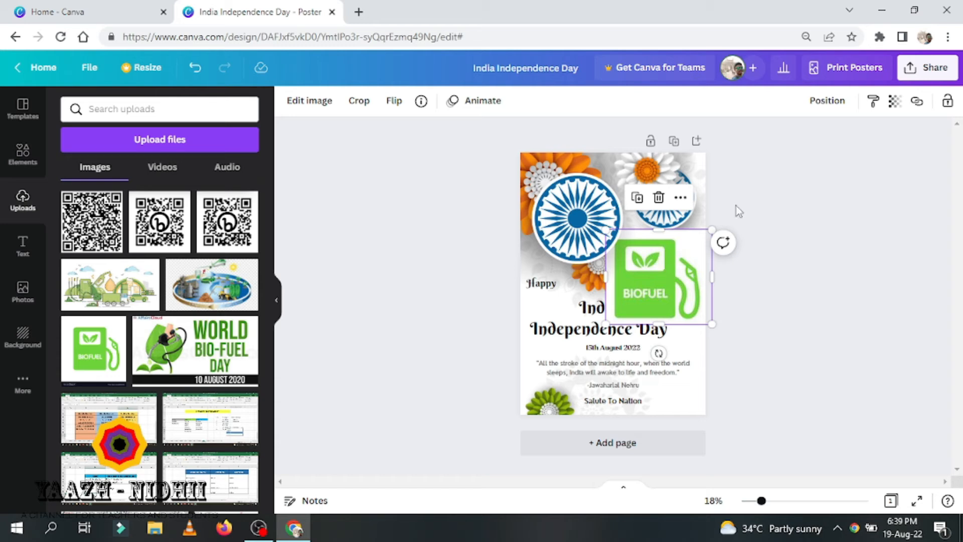
{"action": "left_click", "coordinate": [834, 103]}
{"action": "left_click", "coordinate": [771, 153]}
{"action": "left_click", "coordinate": [803, 350]}
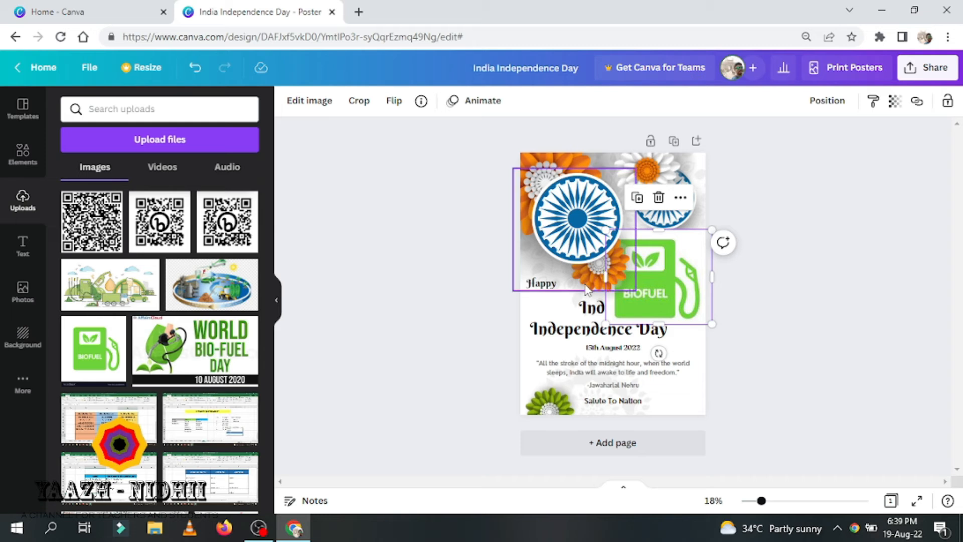
- Send the BIOFUEL image further backward, behind the "India Independence Day" title and the green flower
{"action": "left_click", "coordinate": [823, 102]}
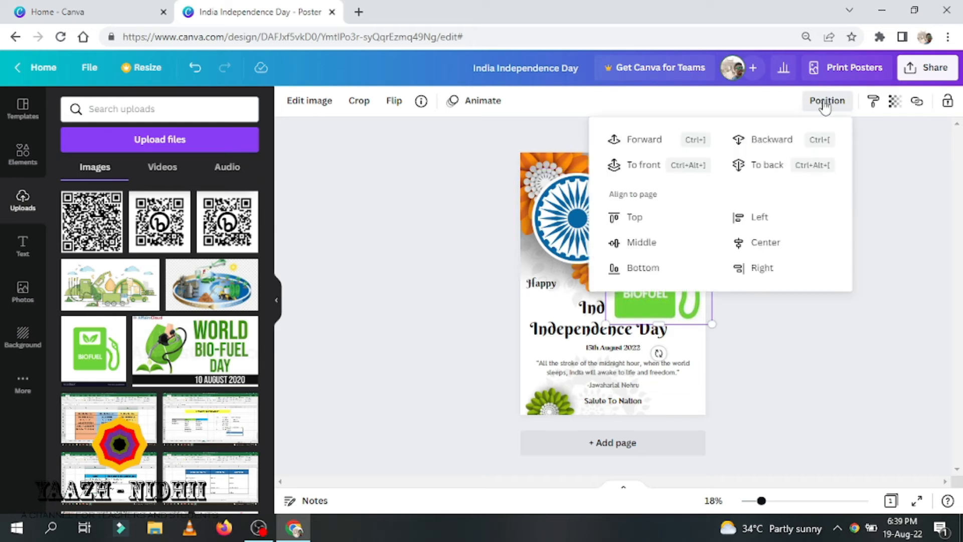
{"action": "left_click", "coordinate": [764, 141]}
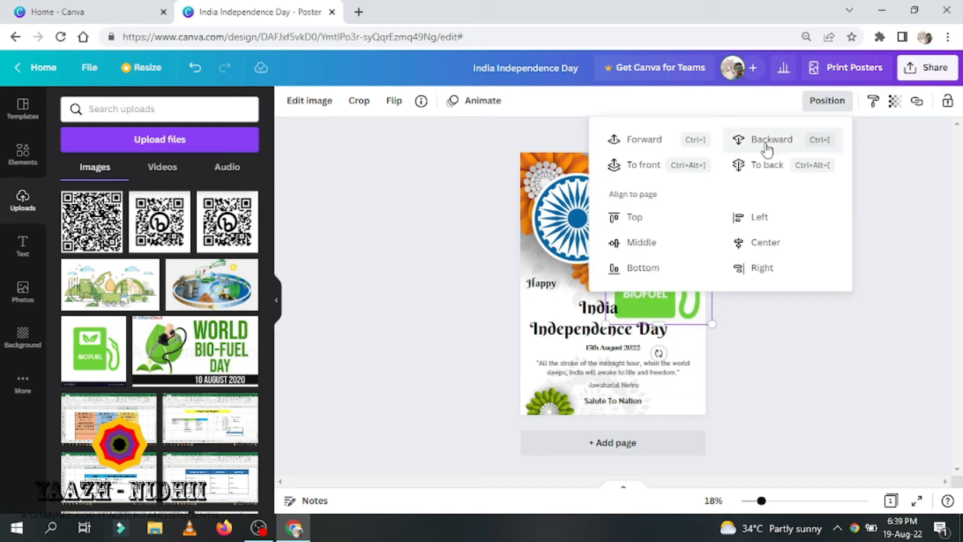
{"action": "left_click", "coordinate": [807, 363]}
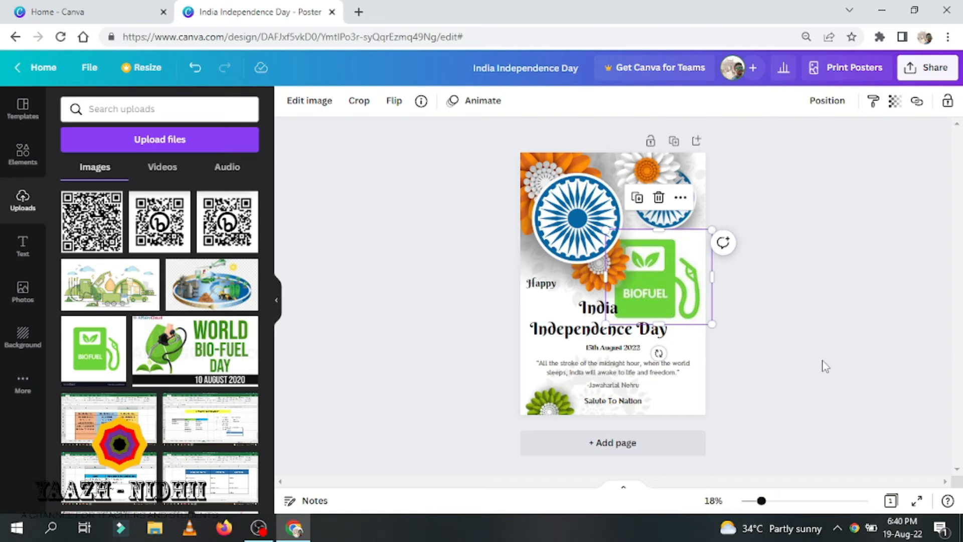
{"action": "left_click", "coordinate": [828, 102]}
{"action": "left_click", "coordinate": [764, 143]}
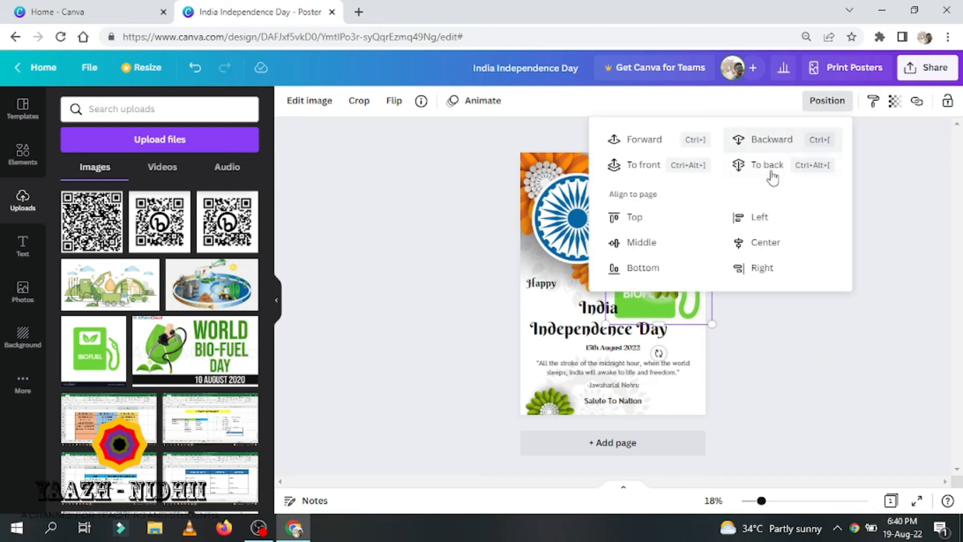
{"action": "left_click", "coordinate": [767, 165]}
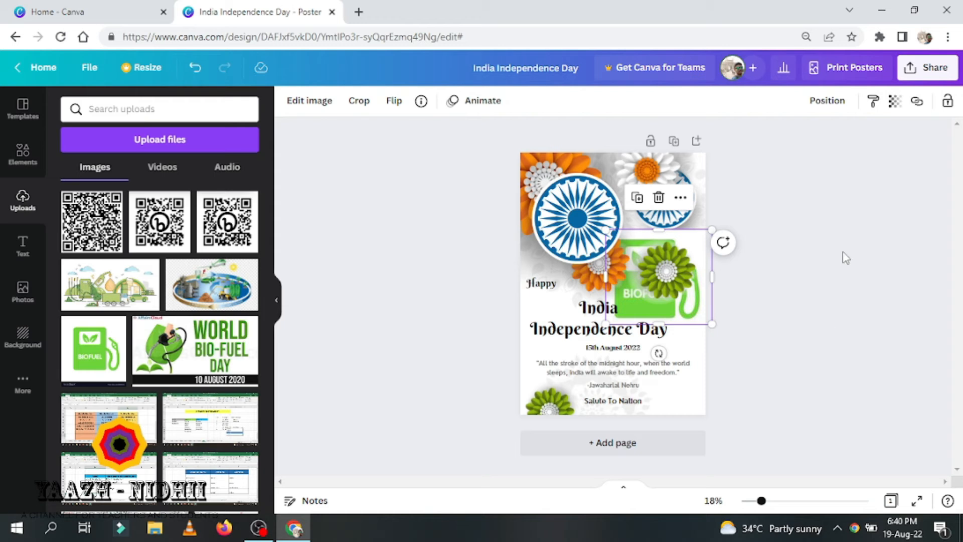
- Bring the BIOFUEL image forward in the layer order, in front of the green flower, the title and the lower orange flower
{"action": "left_click", "coordinate": [828, 102]}
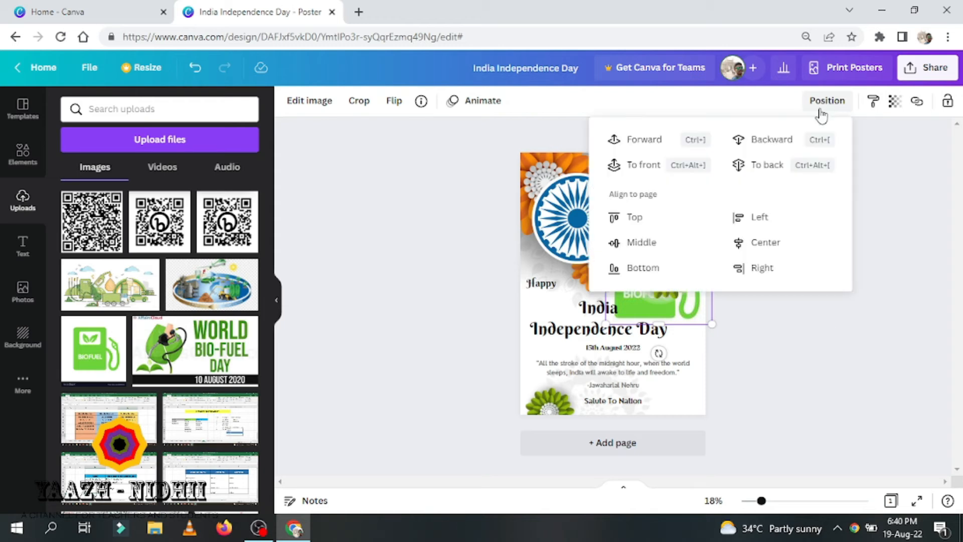
{"action": "left_click", "coordinate": [708, 142]}
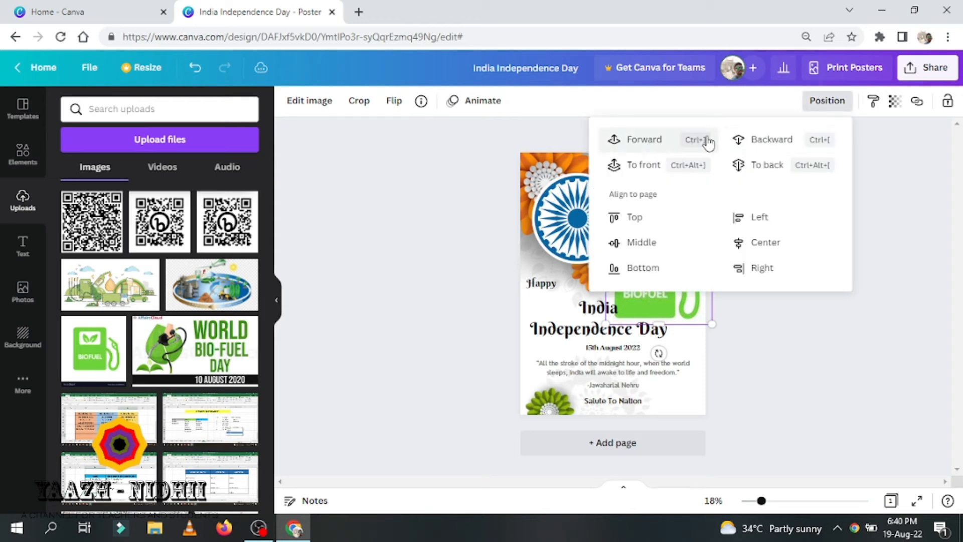
{"action": "left_click", "coordinate": [811, 103]}
{"action": "left_click", "coordinate": [830, 104]}
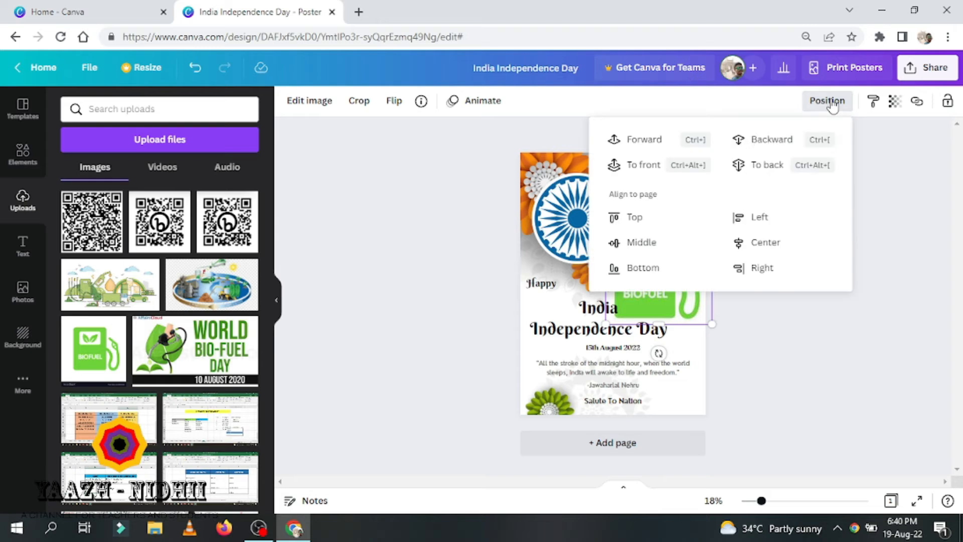
{"action": "left_click", "coordinate": [654, 146]}
{"action": "left_click", "coordinate": [839, 105]}
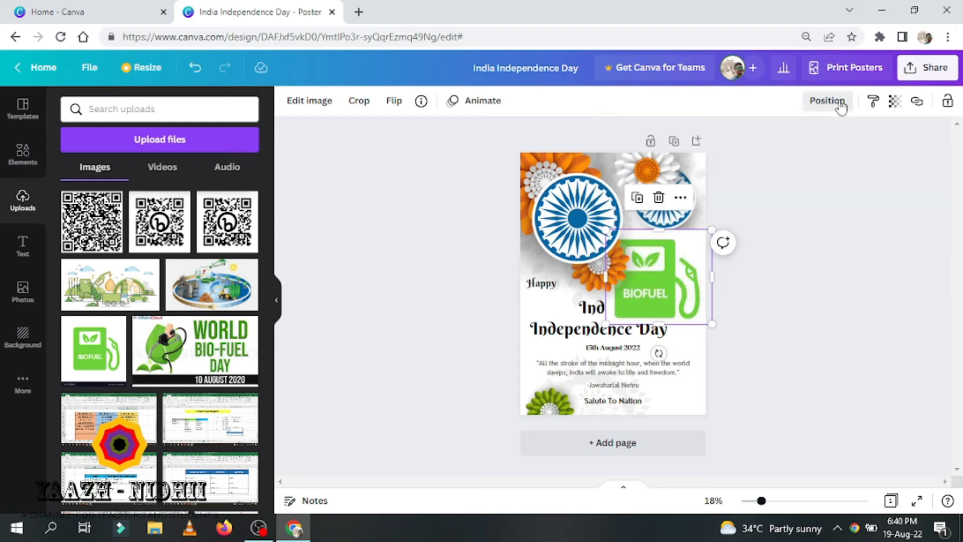
{"action": "left_click", "coordinate": [830, 102]}
{"action": "left_click", "coordinate": [635, 150]}
{"action": "left_click", "coordinate": [864, 361]}
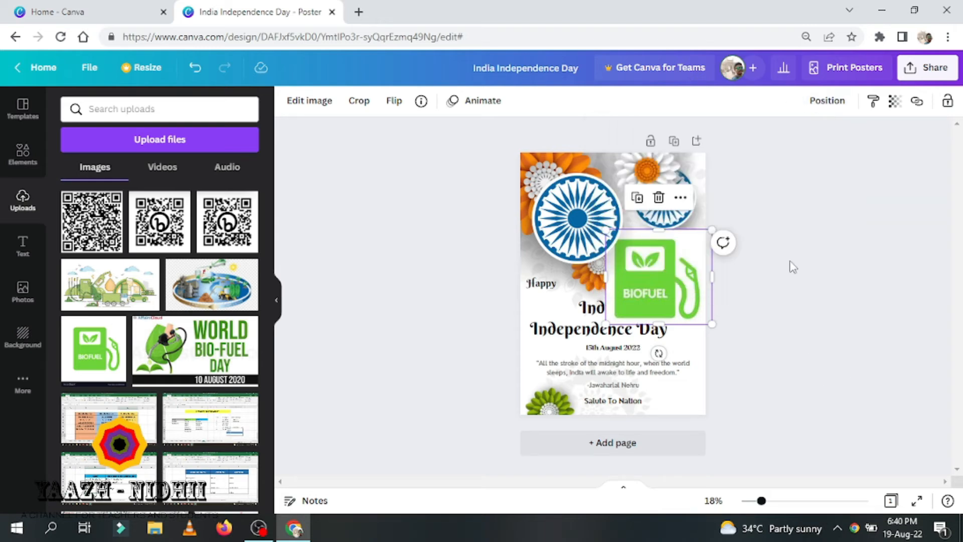
- Send the BIOFUEL image to the very back of the layer order
{"action": "left_click", "coordinate": [834, 104]}
{"action": "left_click", "coordinate": [764, 164]}
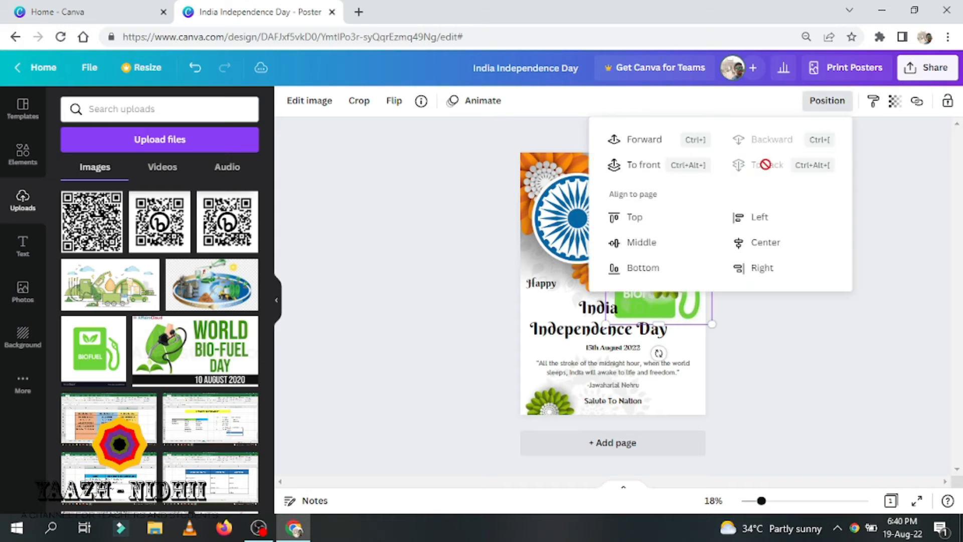
{"action": "left_click", "coordinate": [796, 297]}
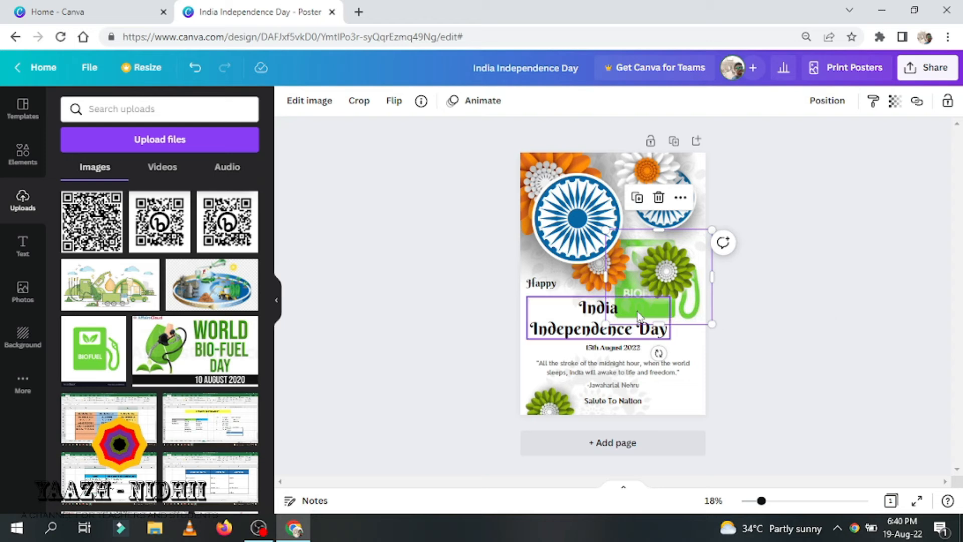
- Shift the "India Independence Day" title left and the green flower up and right, clear of the BIOFUEL lettering
{"action": "left_click", "coordinate": [638, 335]}
{"action": "left_click_drag", "start_coordinate": [638, 335], "coordinate": [676, 304]}
{"action": "left_click", "coordinate": [672, 316]}
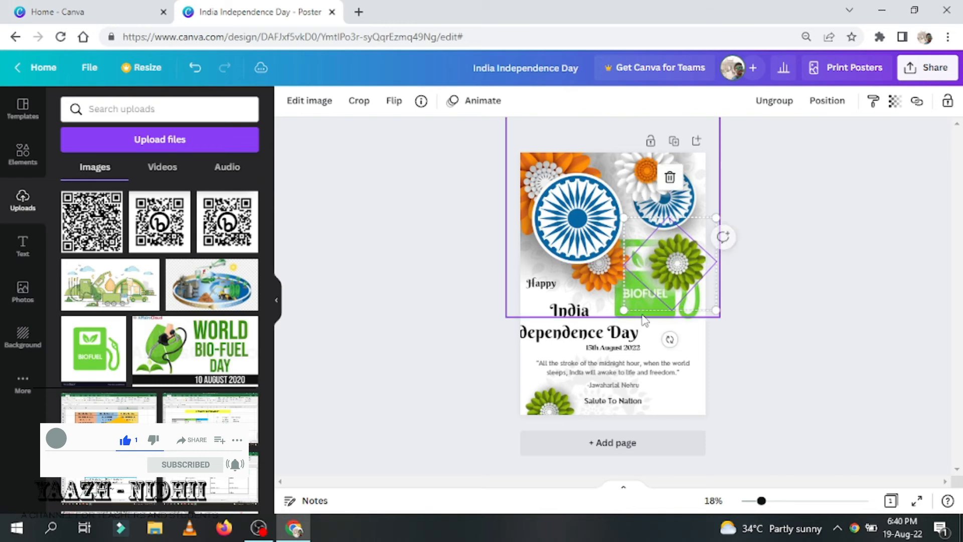
{"action": "left_click", "coordinate": [641, 316]}
{"action": "left_click", "coordinate": [665, 315]}
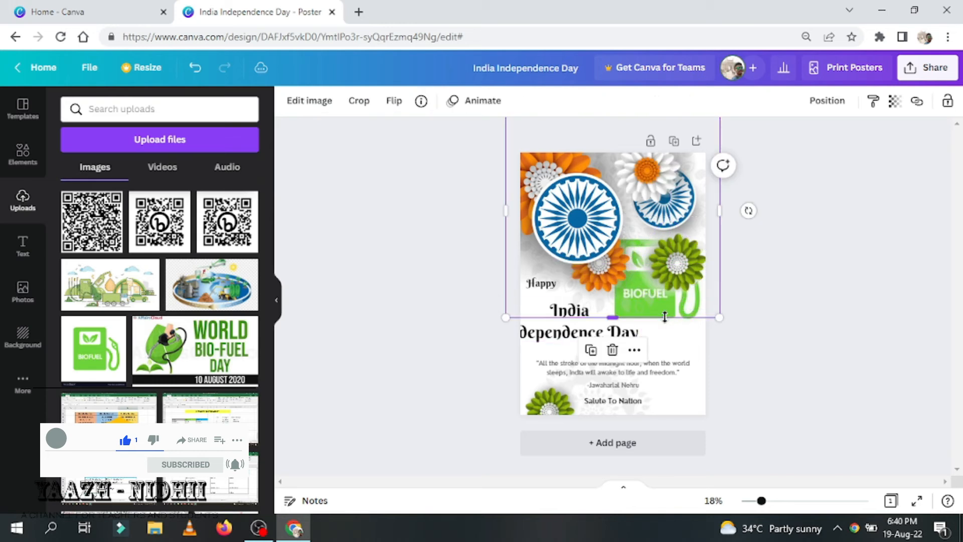
{"action": "left_click", "coordinate": [839, 284]}
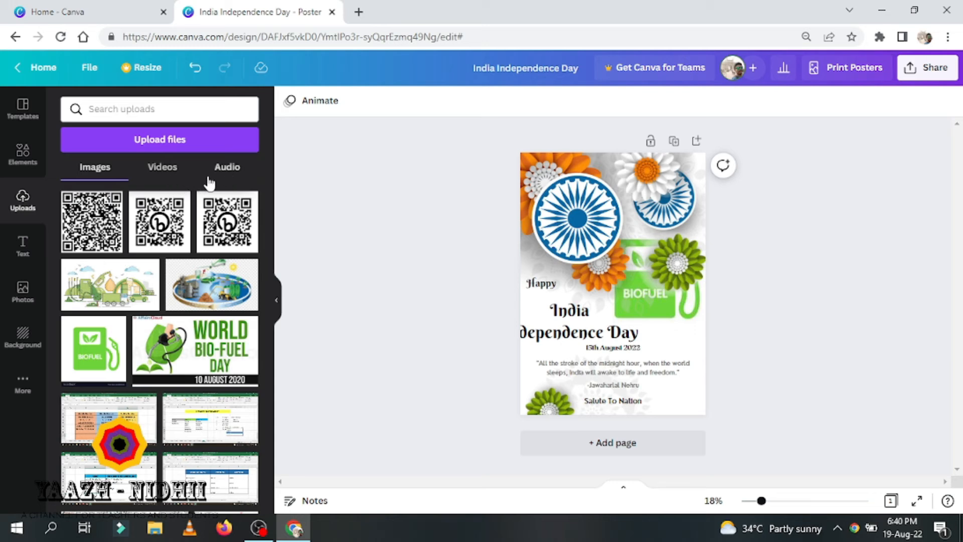
- Move the "India Independence Day" title back to the right until all its text lies inside the page's left edge
{"action": "left_click", "coordinate": [22, 153]}
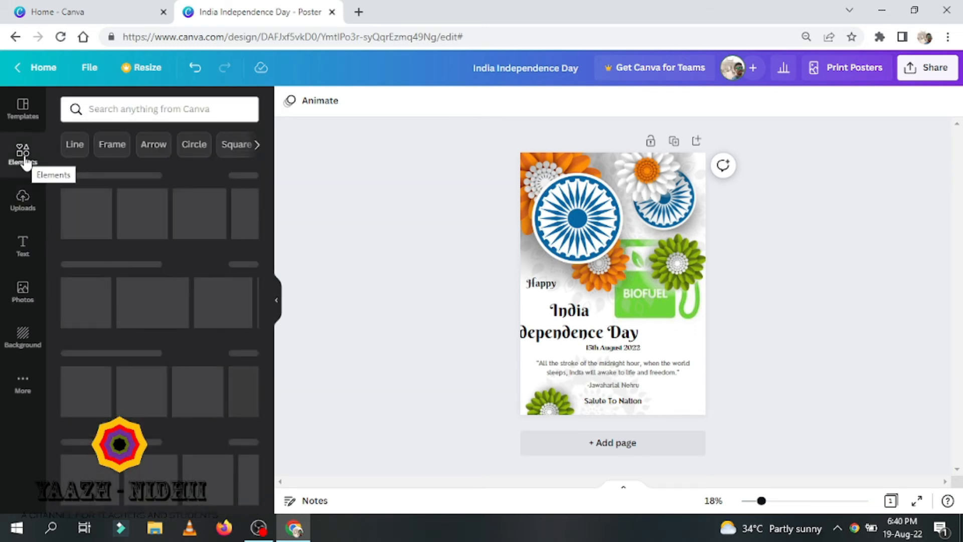
{"action": "left_click_drag", "start_coordinate": [609, 325], "coordinate": [607, 330]}
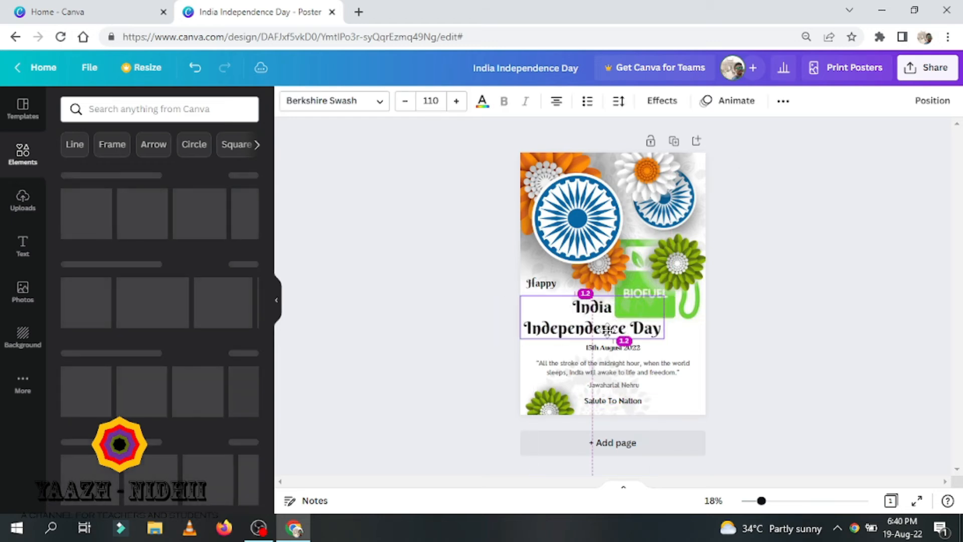
{"action": "left_click_drag", "start_coordinate": [541, 336], "coordinate": [541, 337]}
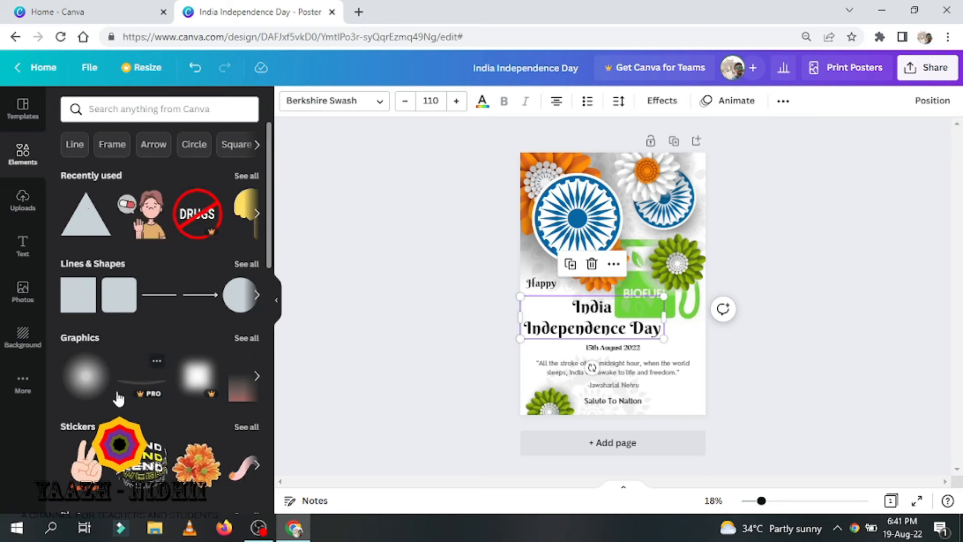
- Add a circle shape, enlarge it and place it on the poster's lower-right corner, partly beyond the page edge
{"action": "left_click", "coordinate": [235, 301]}
{"action": "left_click_drag", "start_coordinate": [609, 279], "coordinate": [678, 396]}
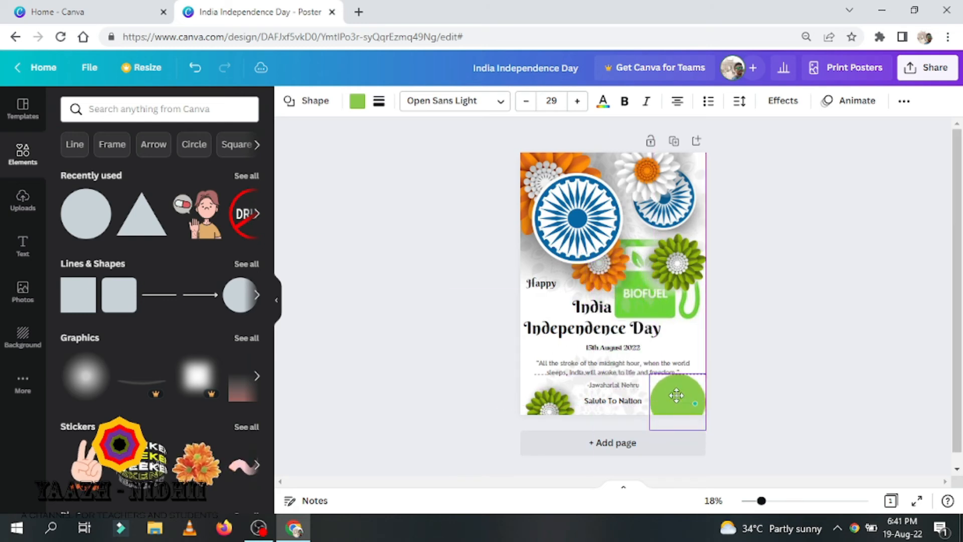
{"action": "left_click_drag", "start_coordinate": [706, 368], "coordinate": [750, 317]}
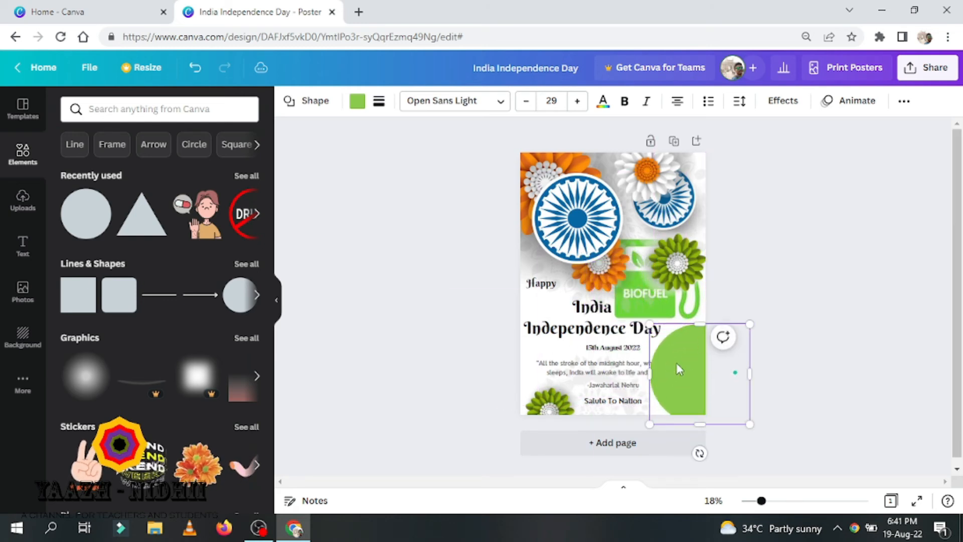
{"action": "left_click_drag", "start_coordinate": [678, 368], "coordinate": [680, 376]}
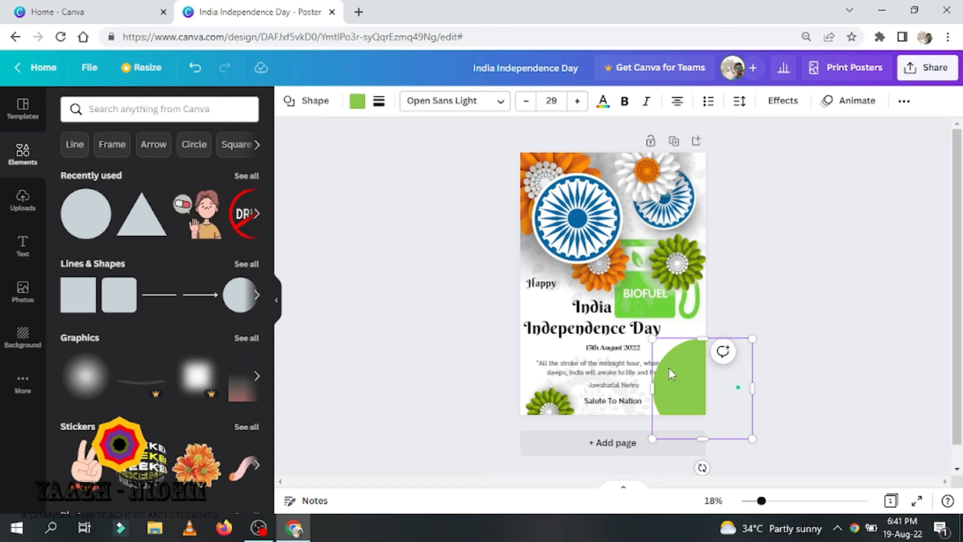
- Recolour the corner circle to a custom mustard yellow, #CFBD15
{"action": "left_click", "coordinate": [357, 104]}
{"action": "left_click", "coordinate": [73, 168]}
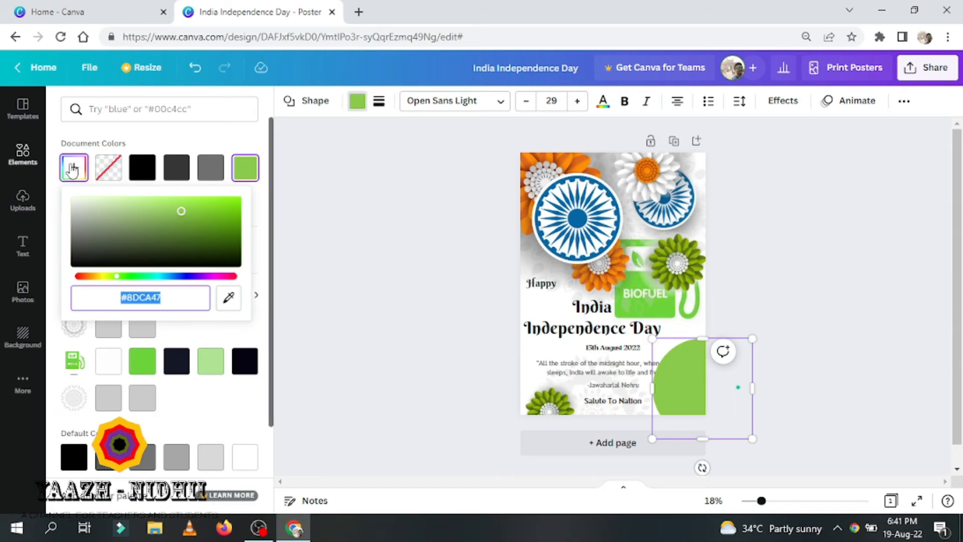
{"action": "left_click", "coordinate": [103, 276]}
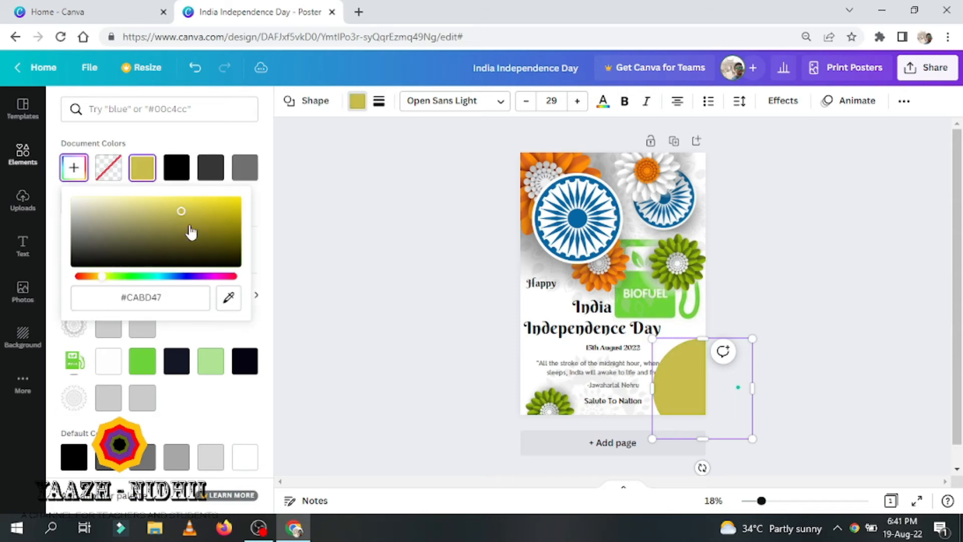
{"action": "mouse_move", "coordinate": [185, 213]}
{"action": "left_mouse_down"}
{"action": "mouse_move", "coordinate": [215, 198]}
{"action": "mouse_move", "coordinate": [224, 209]}
{"action": "left_mouse_up"}
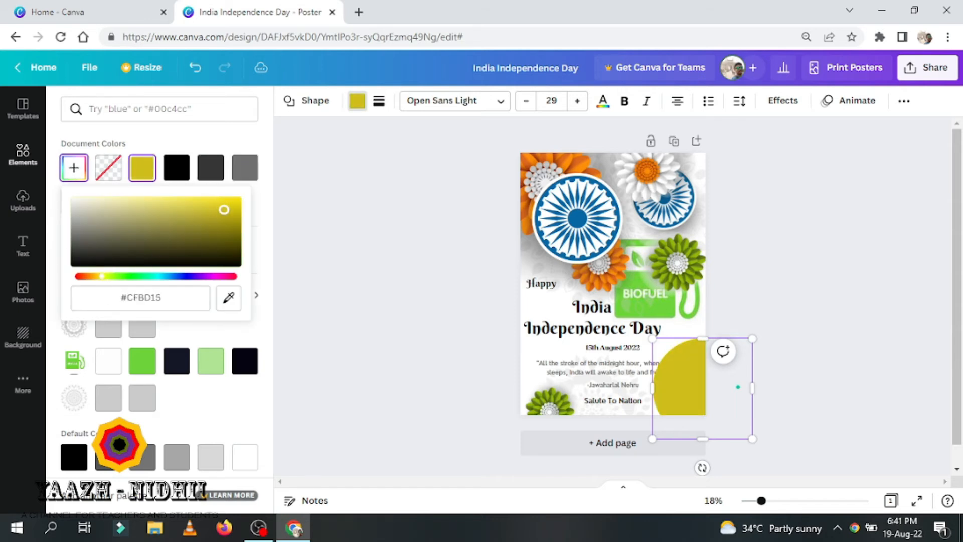
{"action": "left_click", "coordinate": [847, 325]}
{"action": "left_click", "coordinate": [814, 363]}
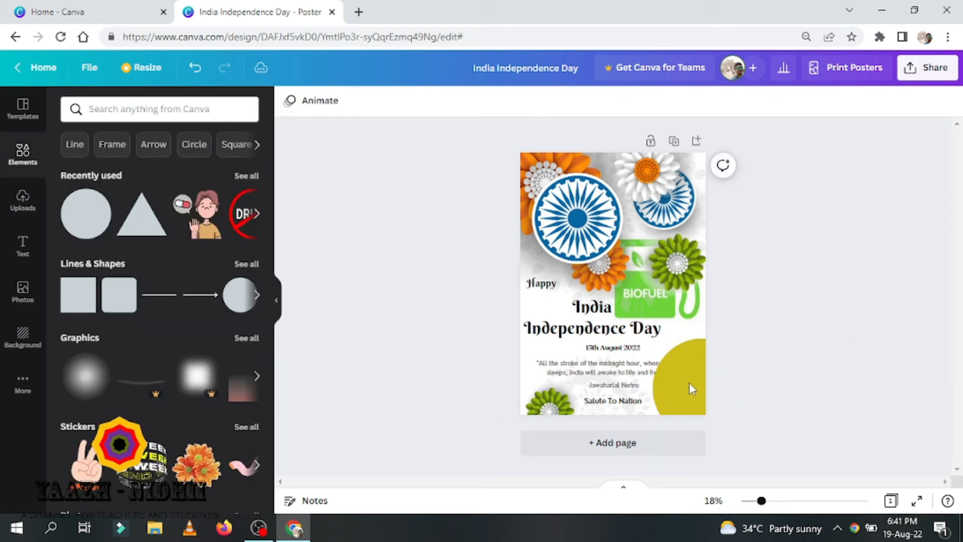
- Duplicate the yellow corner circle, colour the copy light grey and move it partly over the yellow one
{"action": "left_click", "coordinate": [688, 384]}
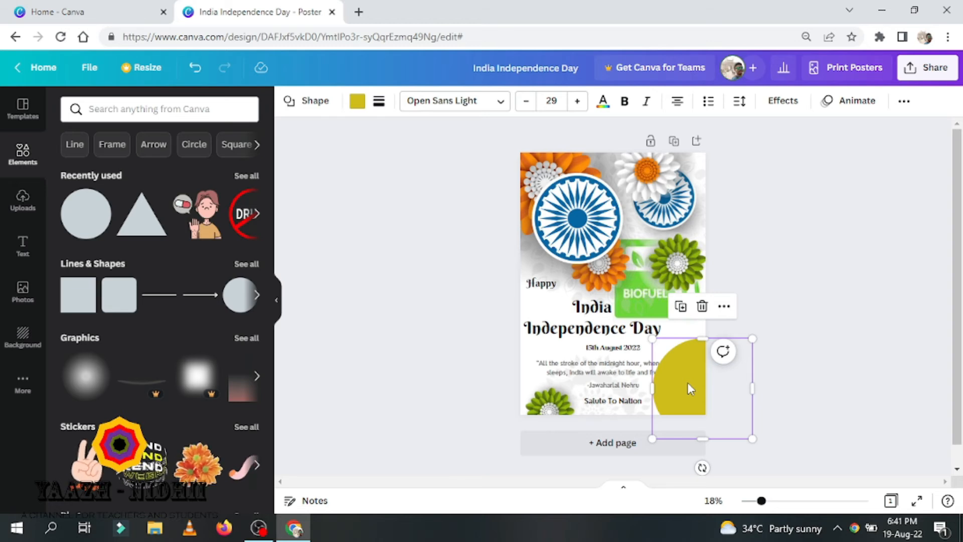
{"action": "left_click_drag", "start_coordinate": [687, 382], "coordinate": [578, 339]}
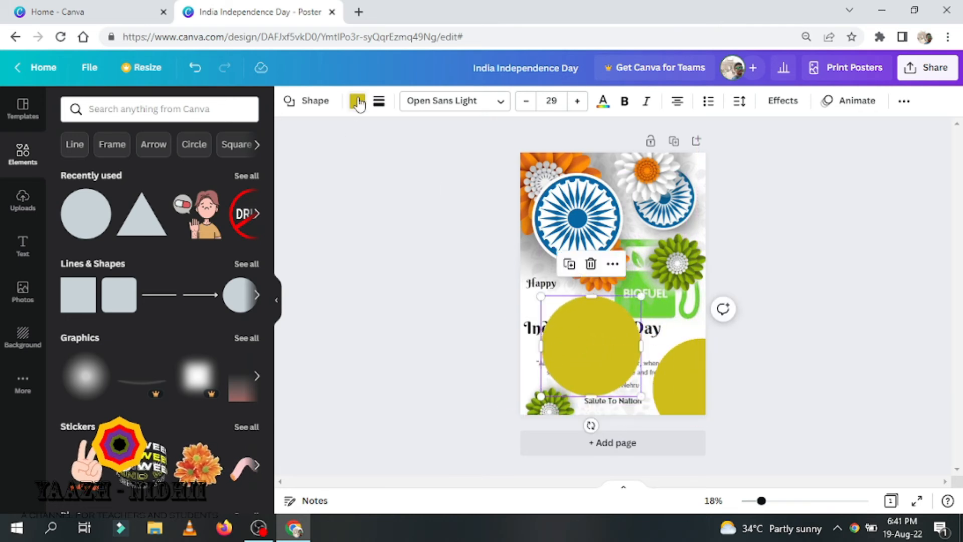
{"action": "left_click", "coordinate": [356, 101]}
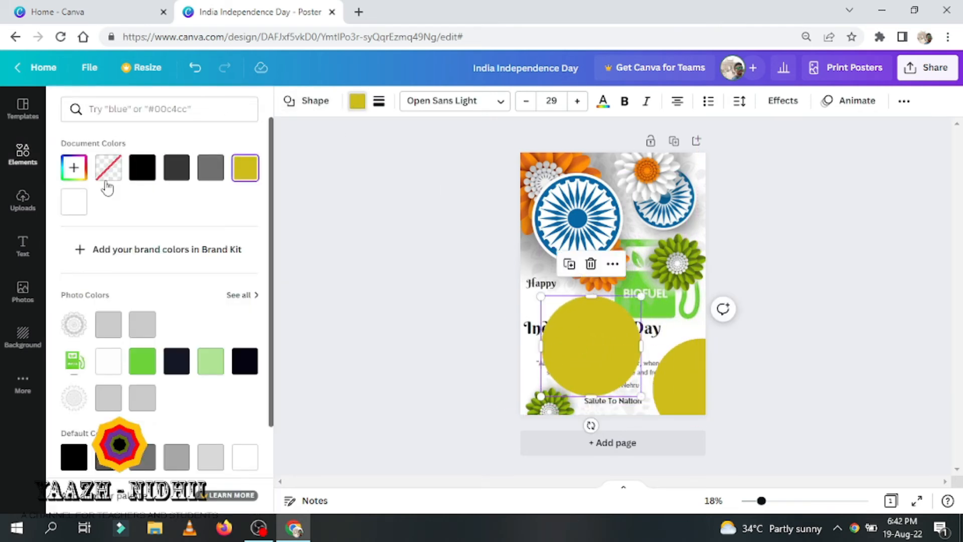
{"action": "left_click", "coordinate": [107, 325]}
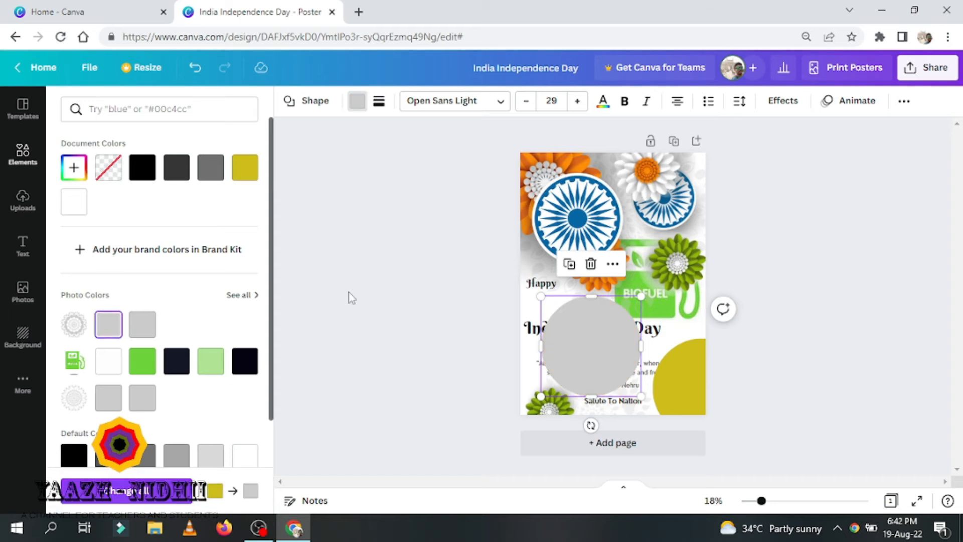
{"action": "left_click_drag", "start_coordinate": [597, 344], "coordinate": [649, 363]}
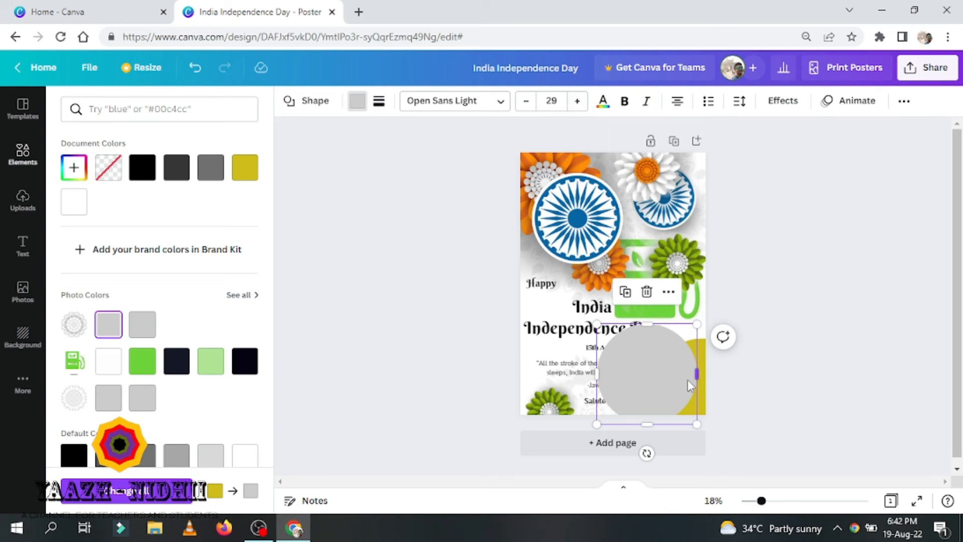
- Send the light grey circle behind the yellow one and shift it right, leaving a thin grey rim on the upper left
{"action": "left_click", "coordinate": [905, 104]}
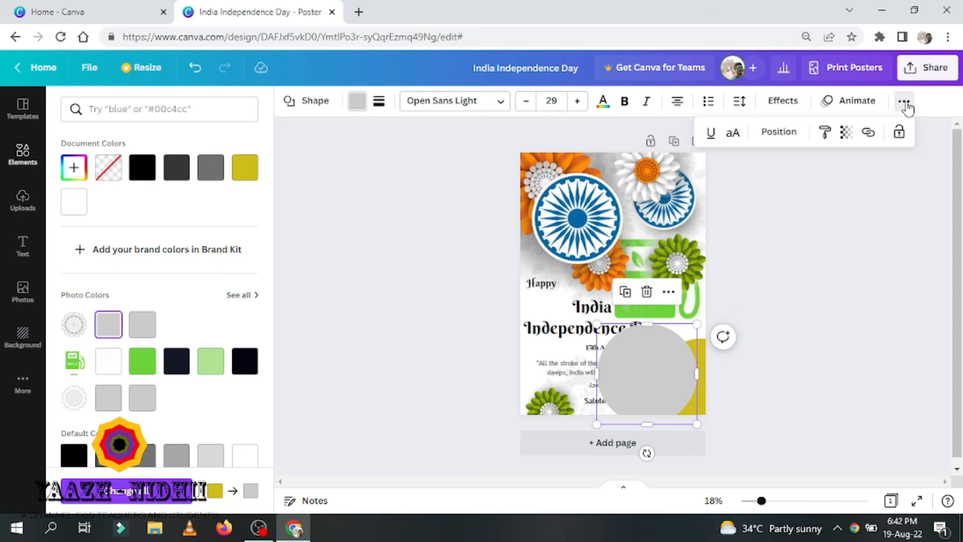
{"action": "left_click", "coordinate": [783, 135]}
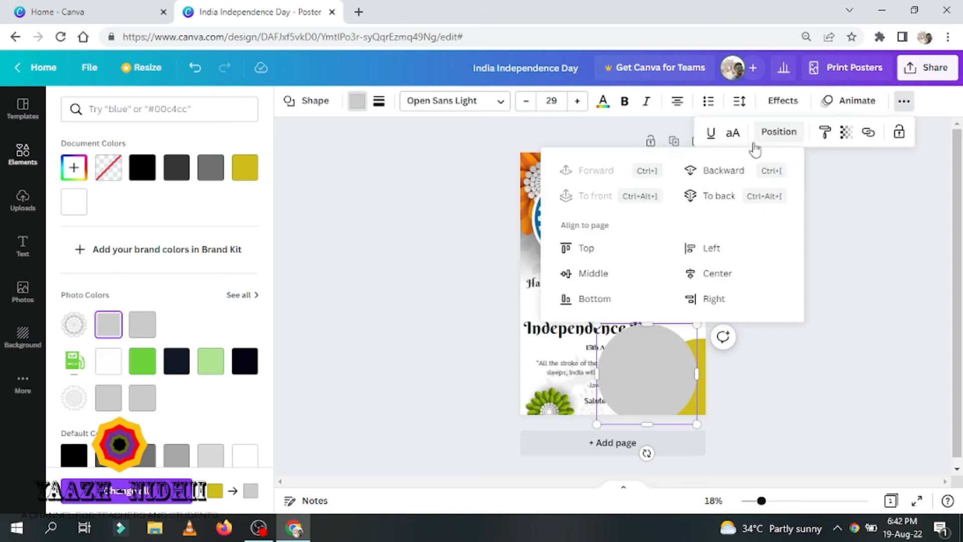
{"action": "left_click", "coordinate": [728, 179]}
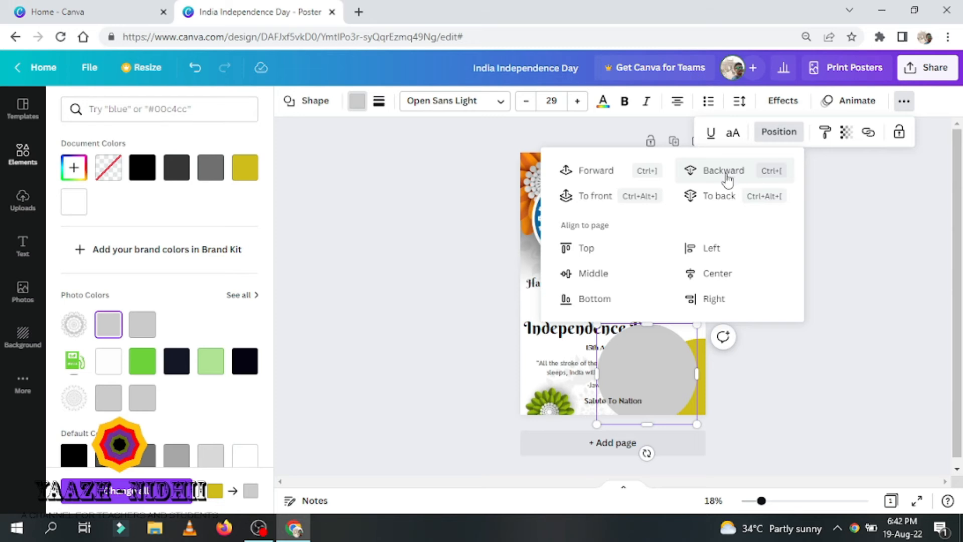
{"action": "left_click", "coordinate": [728, 179]}
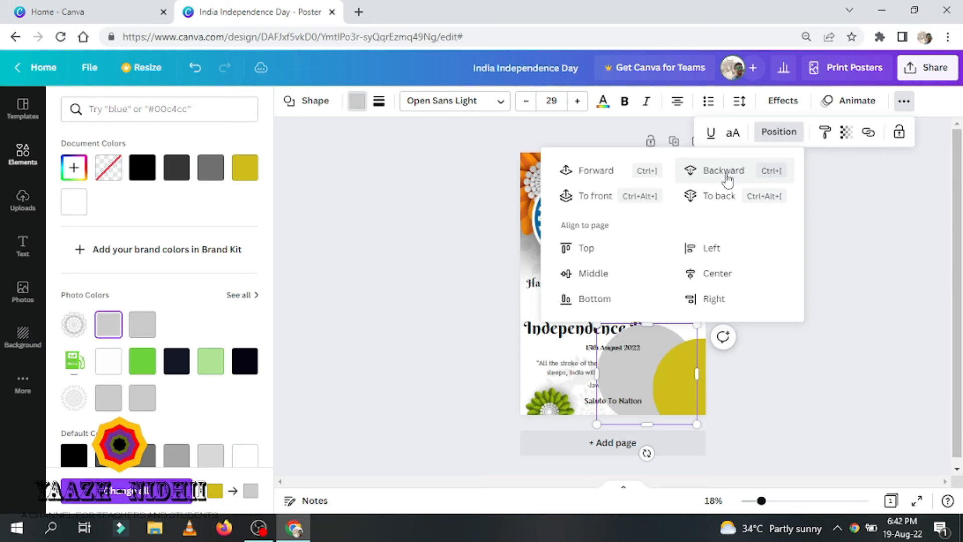
{"action": "left_click", "coordinate": [664, 341]}
{"action": "left_click_drag", "start_coordinate": [664, 341], "coordinate": [700, 346]}
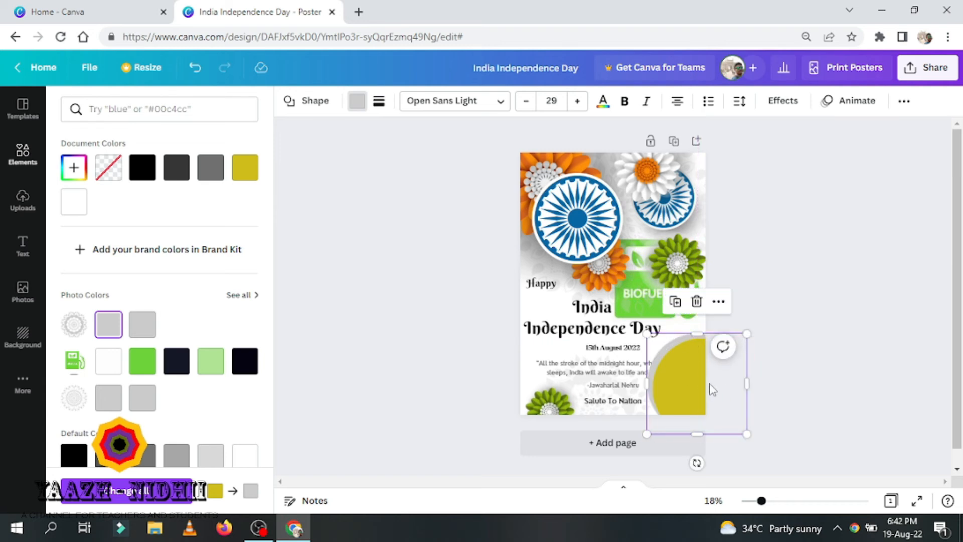
- Duplicate the yellow circle, colour the copy dark grey and offset it down and right so a yellow rim remains
{"action": "left_click", "coordinate": [709, 376]}
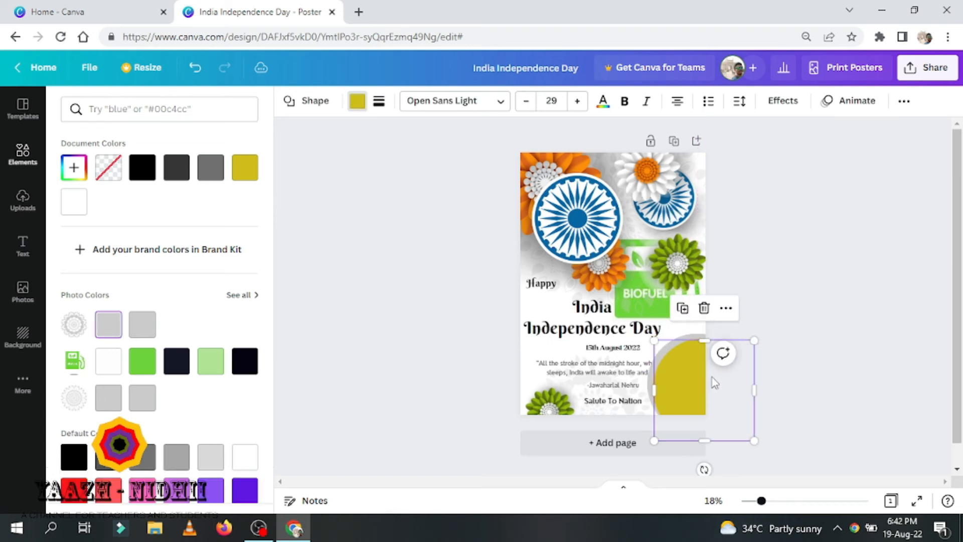
{"action": "left_click_drag", "start_coordinate": [681, 381], "coordinate": [593, 356]}
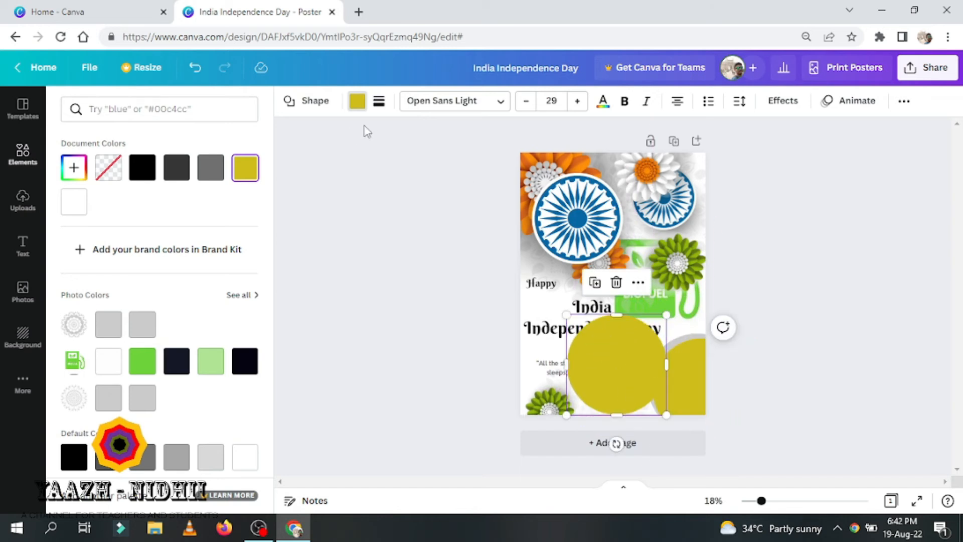
{"action": "left_click", "coordinate": [212, 171]}
{"action": "left_click_drag", "start_coordinate": [642, 354], "coordinate": [738, 387]}
{"action": "left_click", "coordinate": [804, 291]}
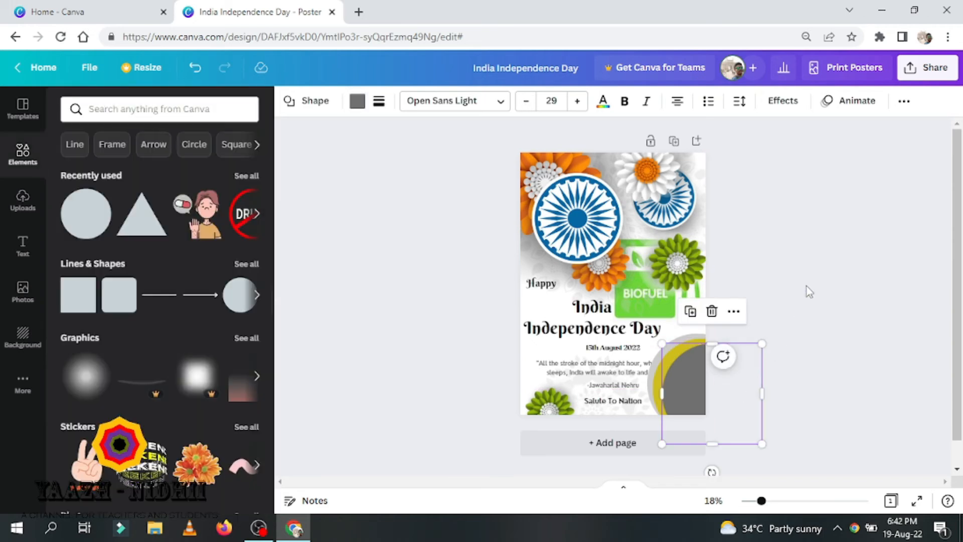
{"action": "left_click", "coordinate": [814, 282]}
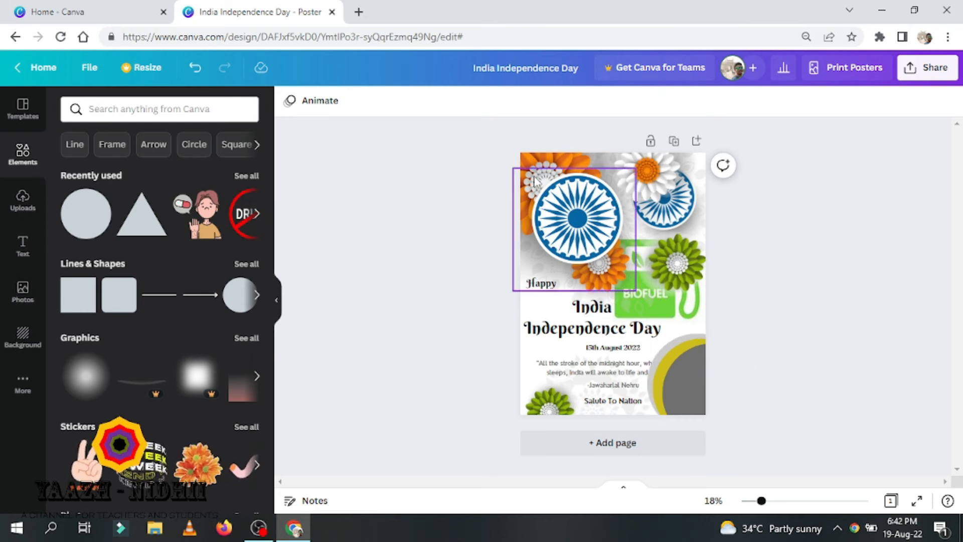
- Apply the recently used yellow textured image as the poster background
{"action": "left_click", "coordinate": [23, 339]}
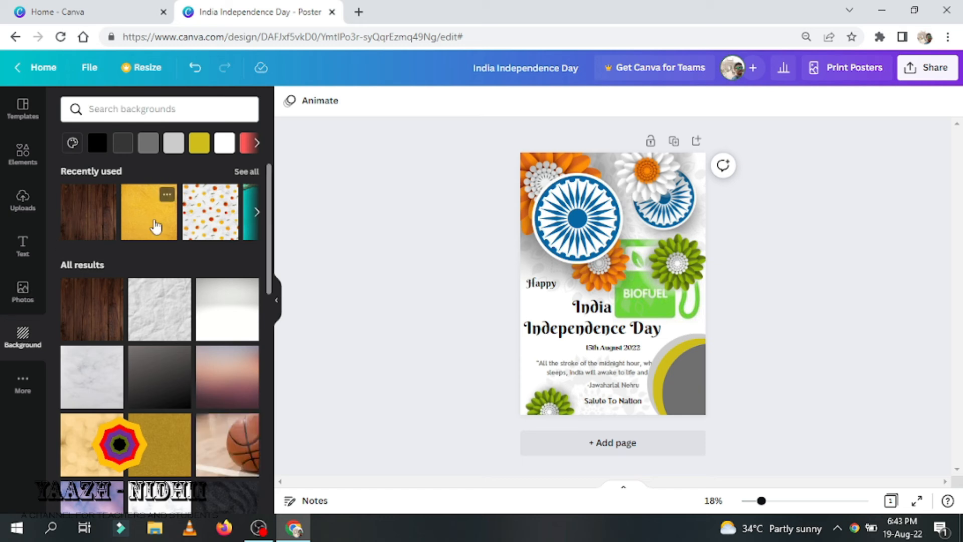
{"action": "left_click", "coordinate": [156, 226]}
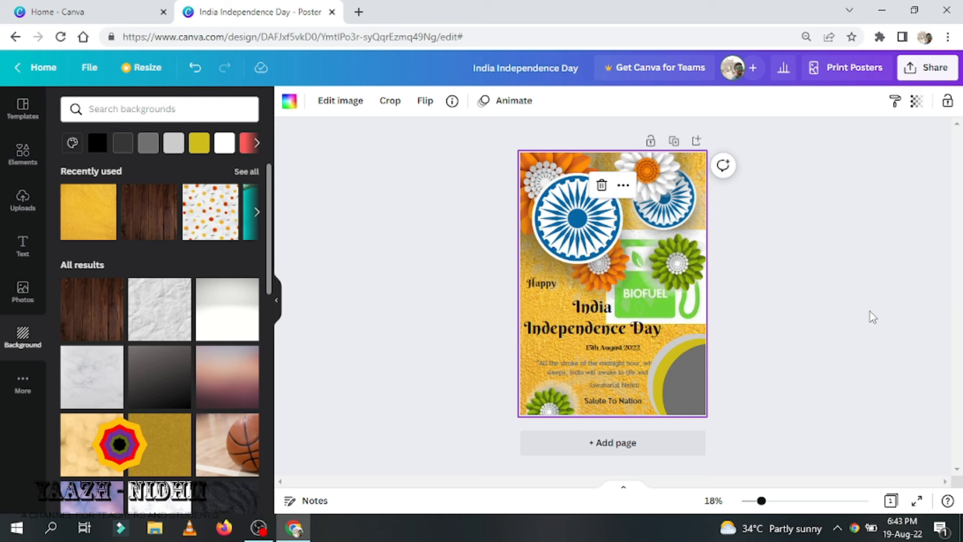
- Colour the quote text near the bottom of the poster black and set its font size to 56
{"action": "left_click", "coordinate": [600, 379]}
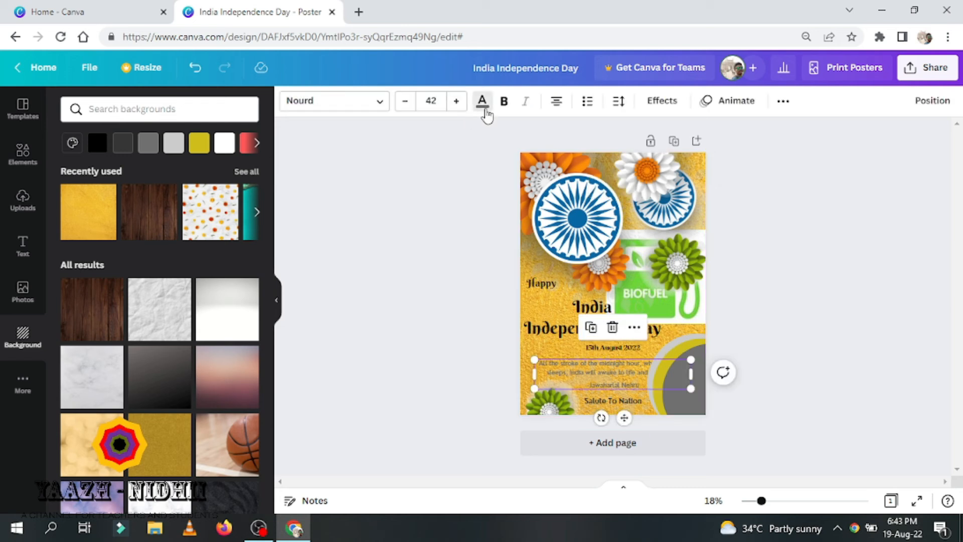
{"action": "left_click", "coordinate": [483, 109]}
{"action": "left_click", "coordinate": [111, 173]}
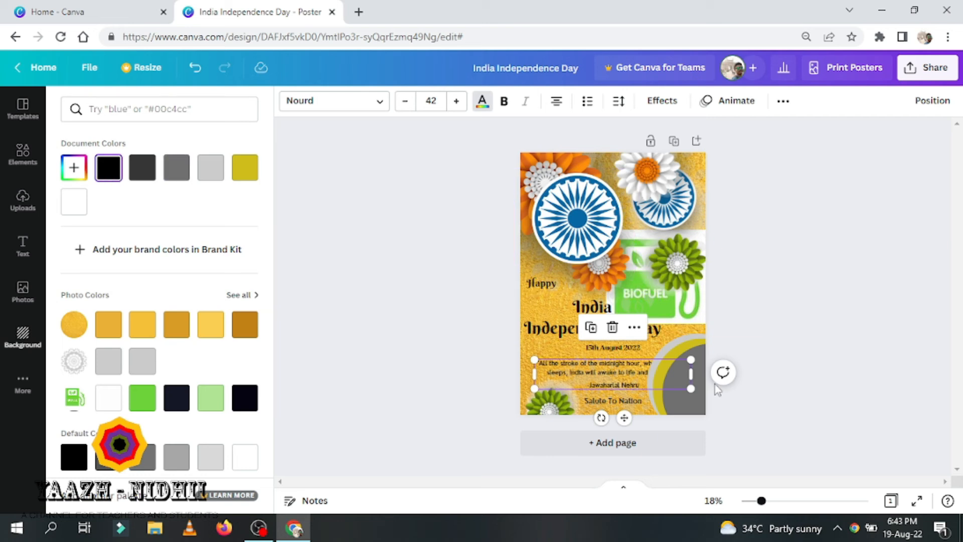
{"action": "left_click", "coordinate": [457, 102]}
{"action": "left_click", "coordinate": [457, 101]}
{"action": "left_click", "coordinate": [456, 102]}
{"action": "double_click", "coordinate": [457, 102]}
{"action": "triple_click", "coordinate": [456, 101]}
{"action": "triple_click", "coordinate": [457, 102]}
{"action": "double_click", "coordinate": [456, 101]}
{"action": "left_click", "coordinate": [456, 102]}
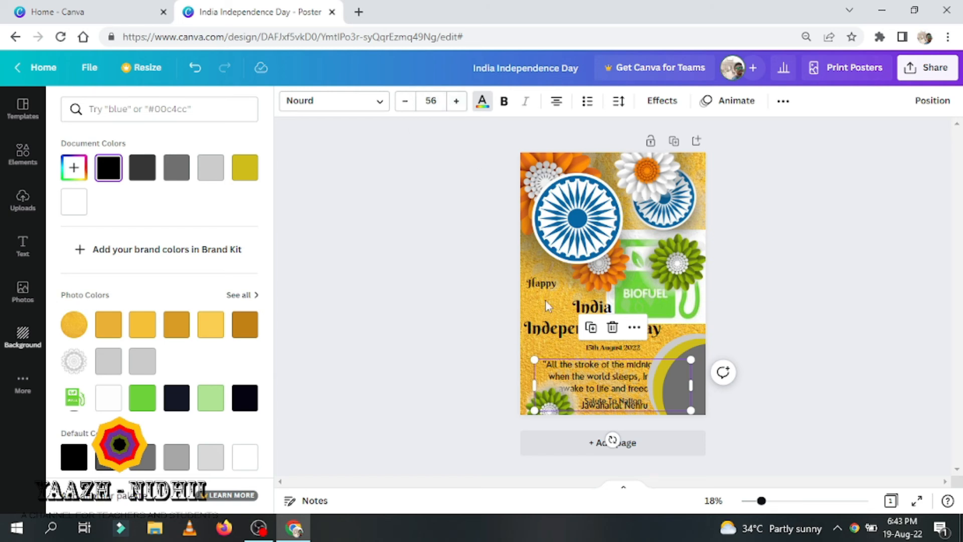
- Move the quote up and right, just below the title, and nudge the "Salute To Nation" line slightly down and right
{"action": "left_click_drag", "start_coordinate": [600, 374], "coordinate": [627, 366]}
{"action": "left_click_drag", "start_coordinate": [617, 399], "coordinate": [620, 403]}
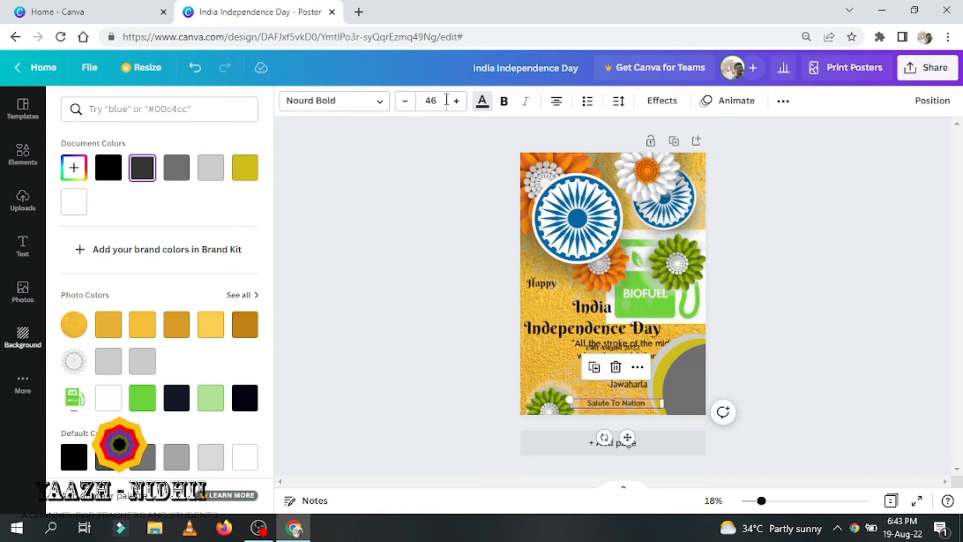
{"action": "left_click", "coordinate": [481, 102]}
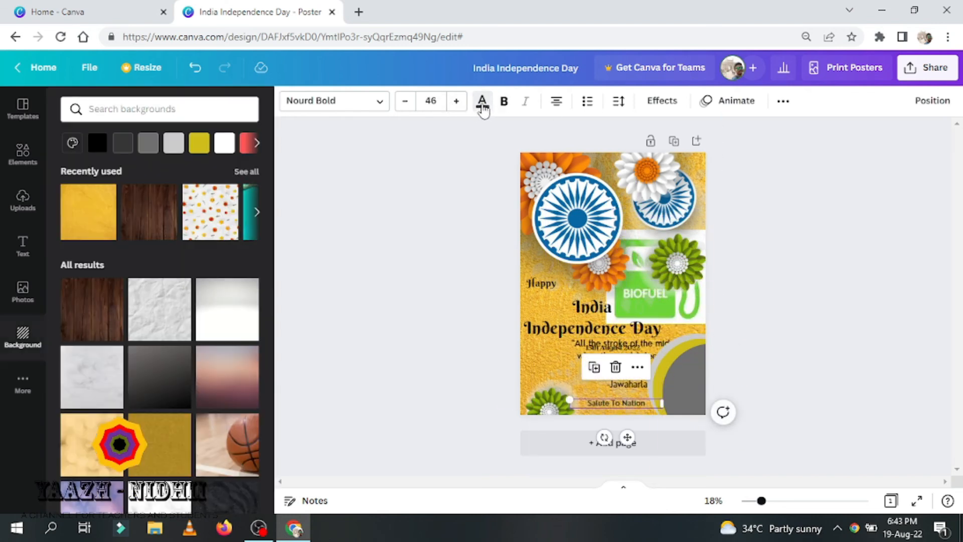
{"action": "left_click", "coordinate": [97, 144]}
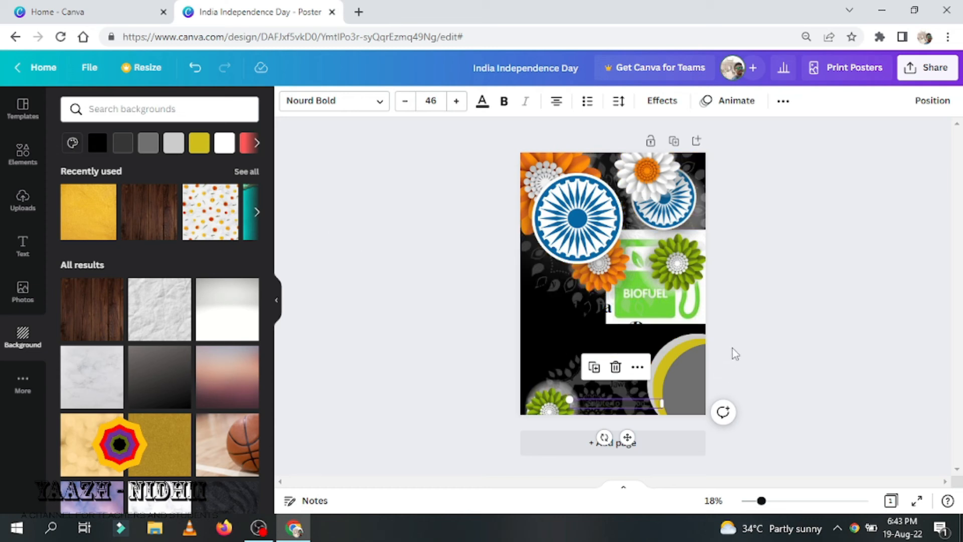
{"action": "key", "text": "ctrl+z"}
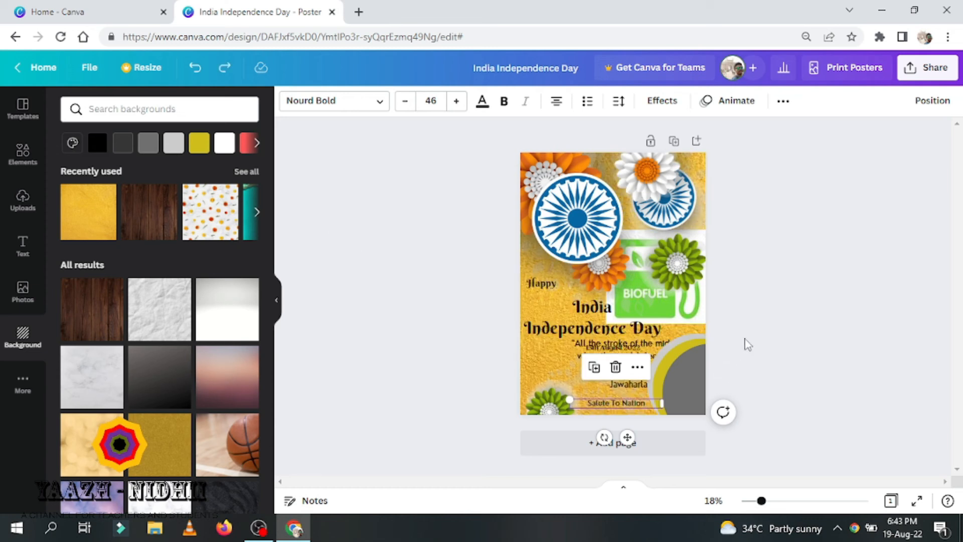
- Colour the "Salute To Nation" text black
{"action": "left_click", "coordinate": [482, 103]}
{"action": "left_click", "coordinate": [110, 171]}
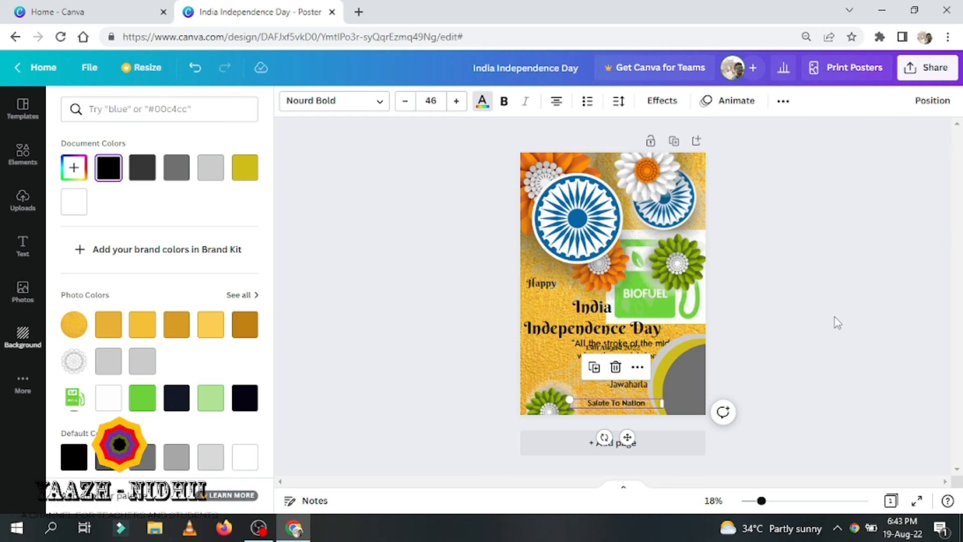
{"action": "left_click", "coordinate": [835, 317]}
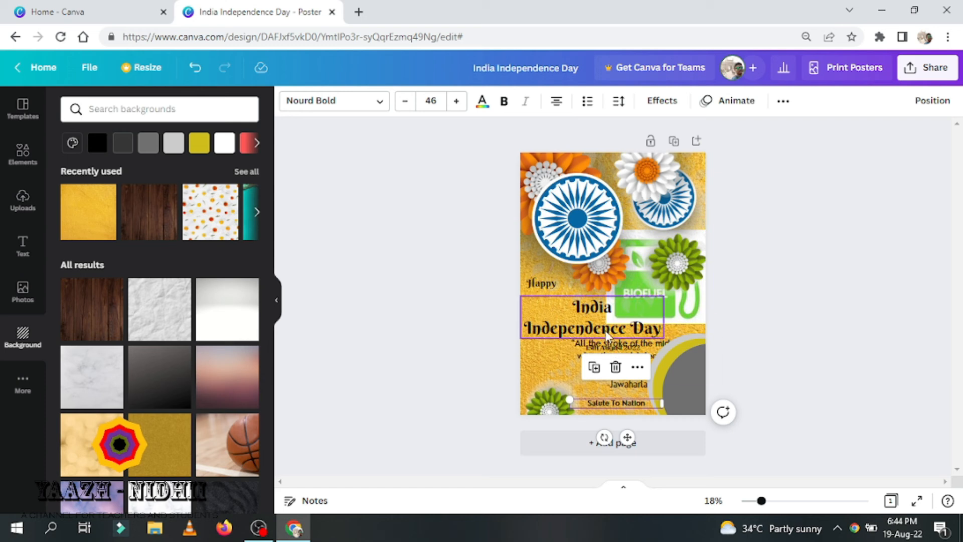
- Move the "India Independence Day" title up slightly and set its letter spacing to 71 and line spacing to 1.1
{"action": "left_click_drag", "start_coordinate": [597, 318], "coordinate": [597, 305]}
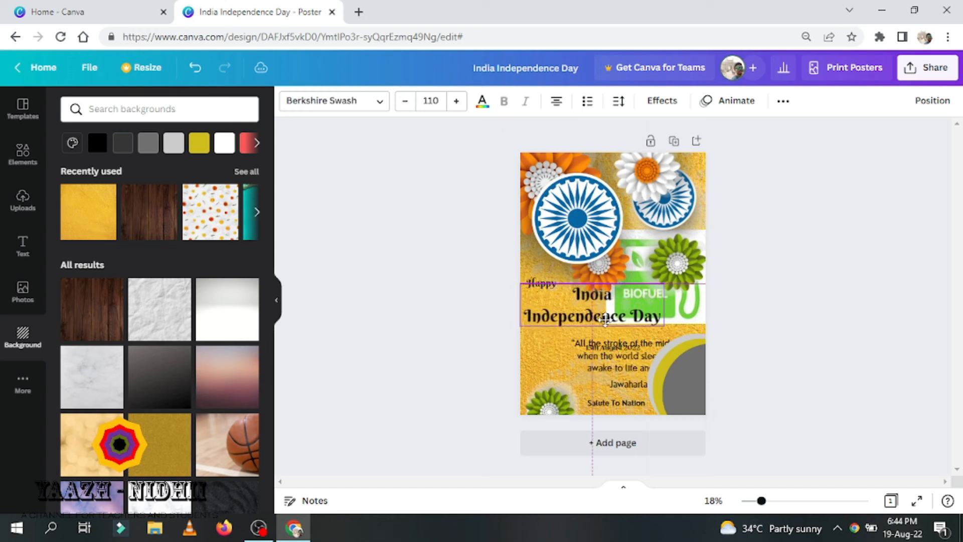
{"action": "left_click", "coordinate": [620, 102]}
{"action": "mouse_move", "coordinate": [660, 158]}
{"action": "left_mouse_down"}
{"action": "mouse_move", "coordinate": [697, 158]}
{"action": "mouse_move", "coordinate": [669, 159]}
{"action": "left_mouse_up"}
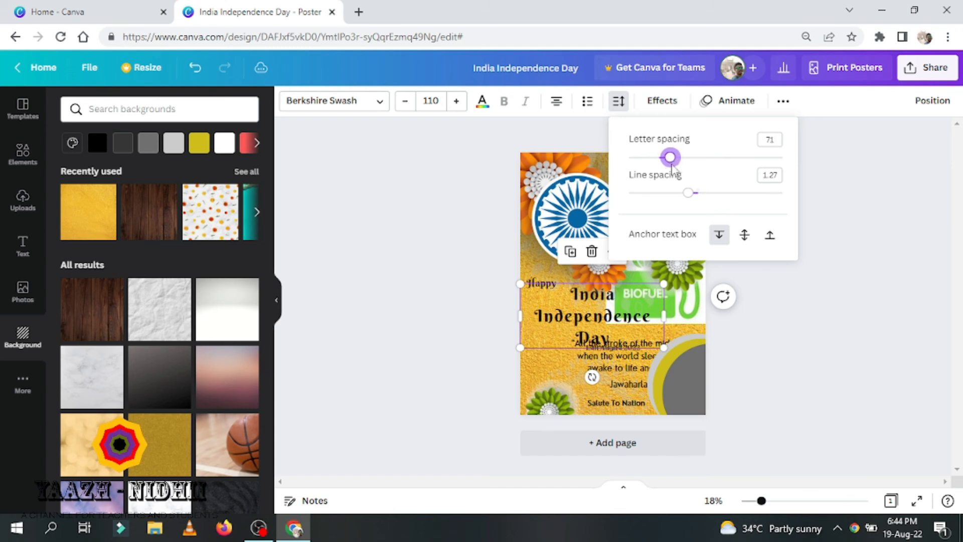
{"action": "mouse_move", "coordinate": [687, 193]}
{"action": "left_mouse_down"}
{"action": "mouse_move", "coordinate": [732, 199]}
{"action": "mouse_move", "coordinate": [677, 206]}
{"action": "left_mouse_up"}
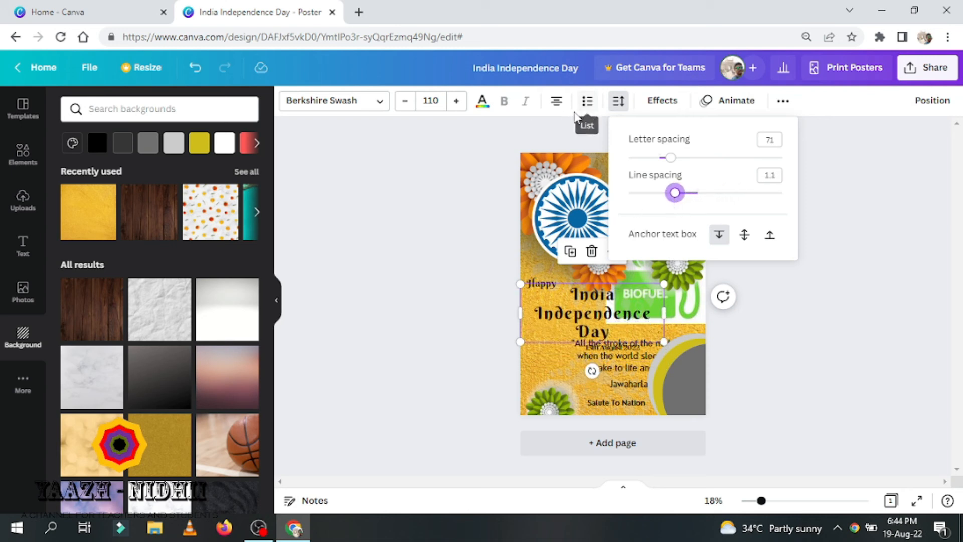
- Move the quote left, slightly past the poster's left edge, and right-align its text
{"action": "left_click", "coordinate": [605, 358]}
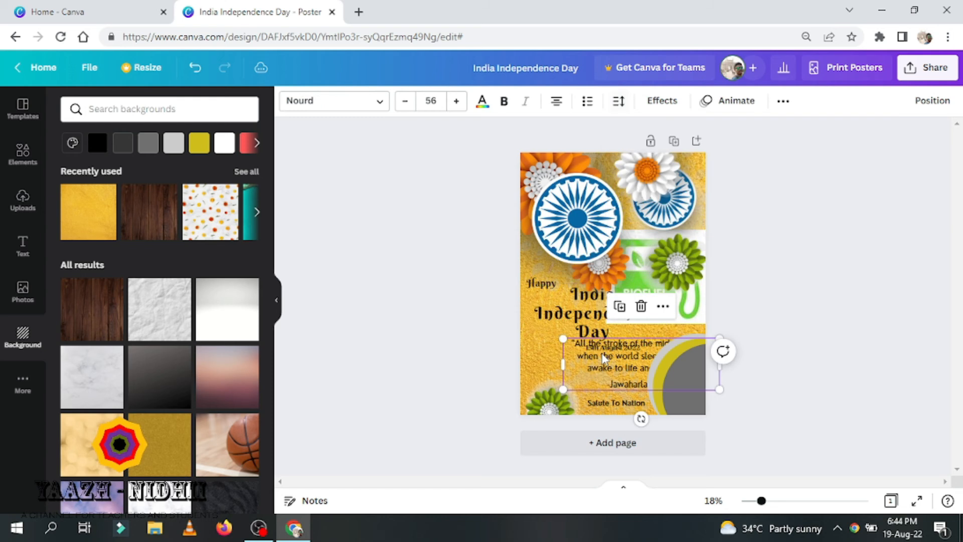
{"action": "left_click_drag", "start_coordinate": [609, 370], "coordinate": [566, 367]}
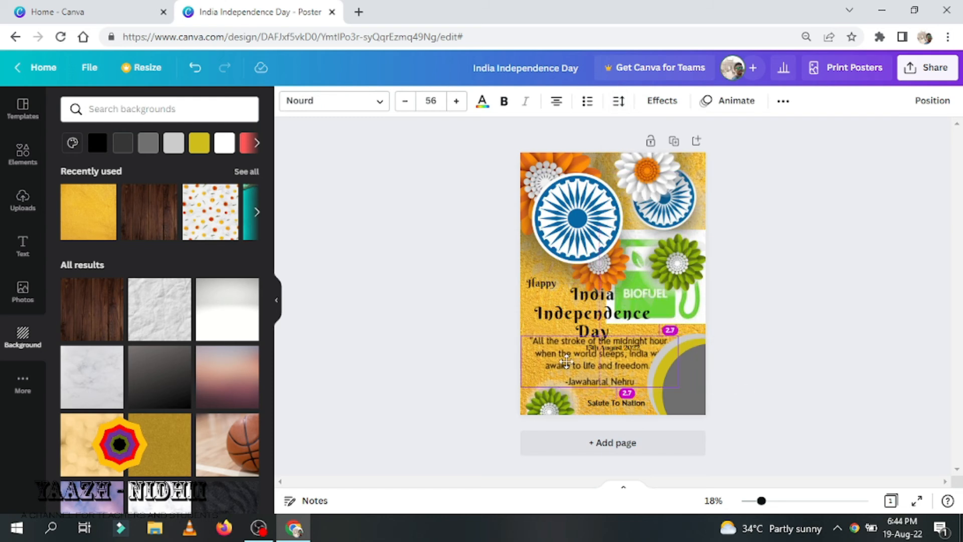
{"action": "left_click", "coordinate": [558, 101]}
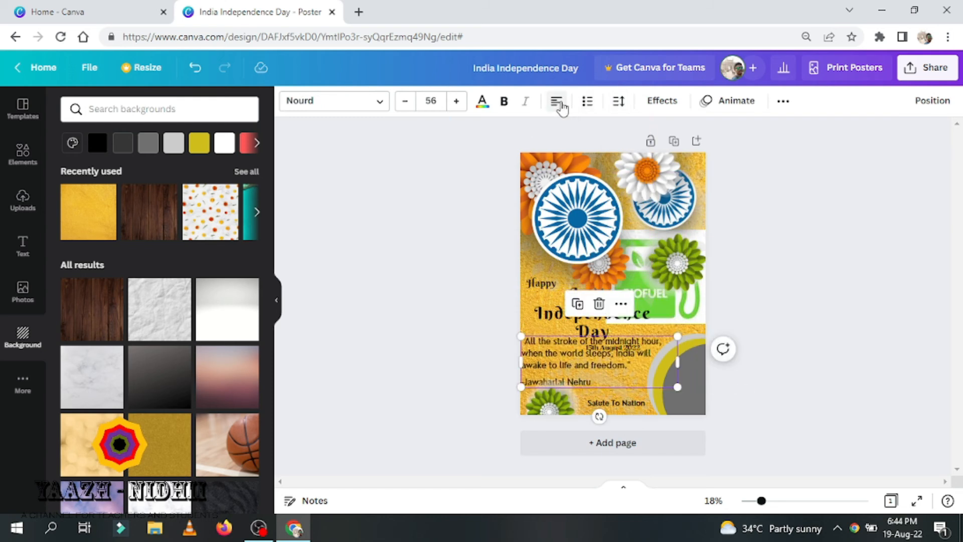
{"action": "left_click", "coordinate": [560, 105]}
{"action": "left_click", "coordinate": [561, 105]}
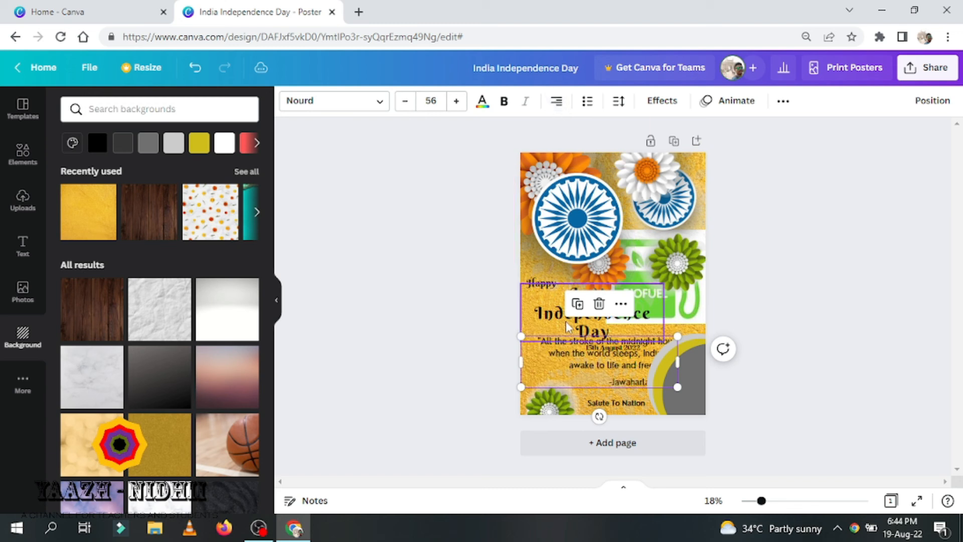
{"action": "left_click_drag", "start_coordinate": [596, 373], "coordinate": [589, 376]}
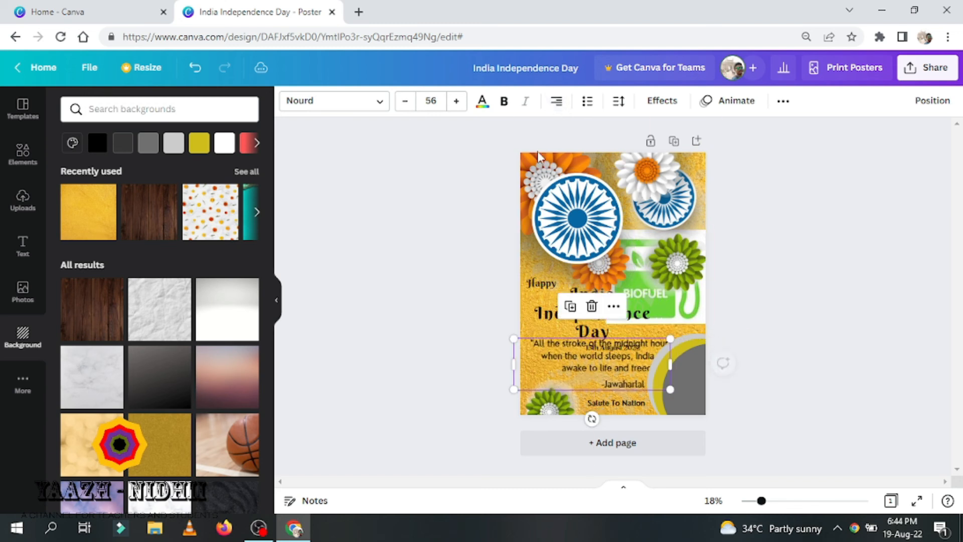
- Make the quote bold and justified, and nudge the dark grey corner circle slightly
{"action": "left_click", "coordinate": [504, 102]}
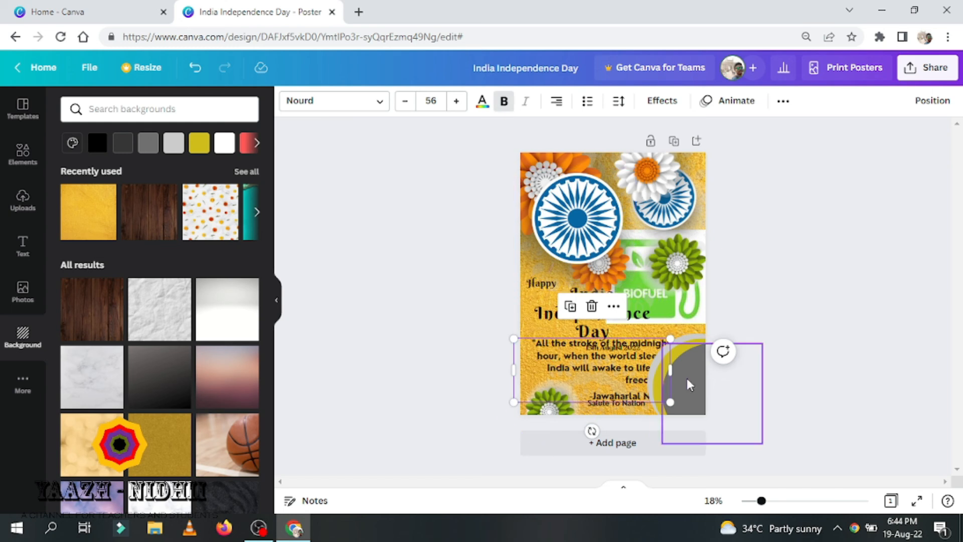
{"action": "mouse_move", "coordinate": [672, 373]}
{"action": "left_mouse_down"}
{"action": "mouse_move", "coordinate": [685, 368]}
{"action": "mouse_move", "coordinate": [671, 370]}
{"action": "left_mouse_up"}
{"action": "left_click", "coordinate": [587, 367]}
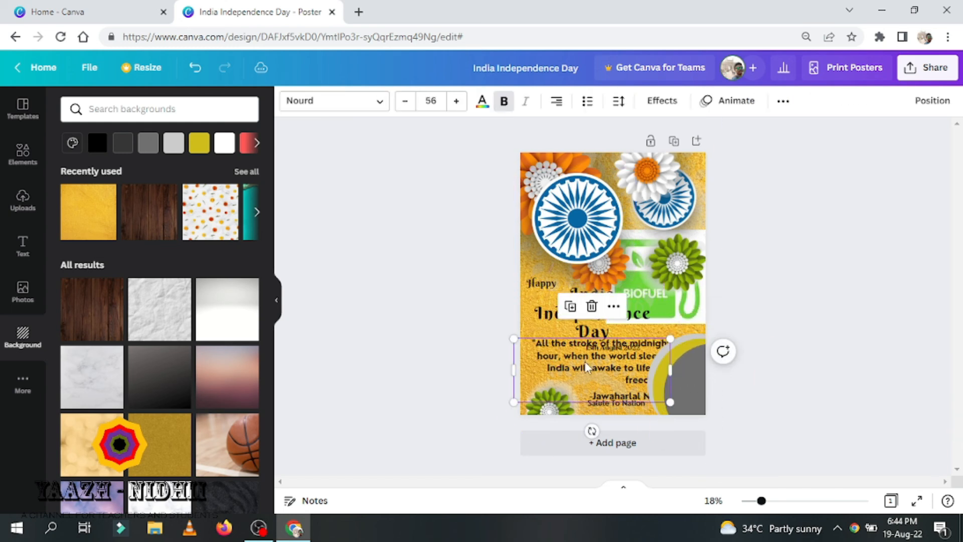
{"action": "left_click", "coordinate": [557, 103]}
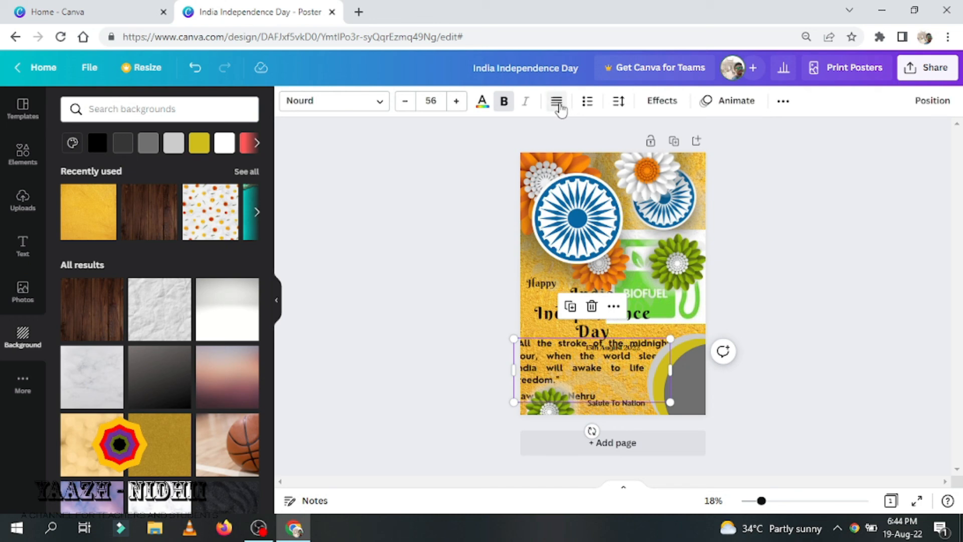
{"action": "left_click", "coordinate": [885, 298]}
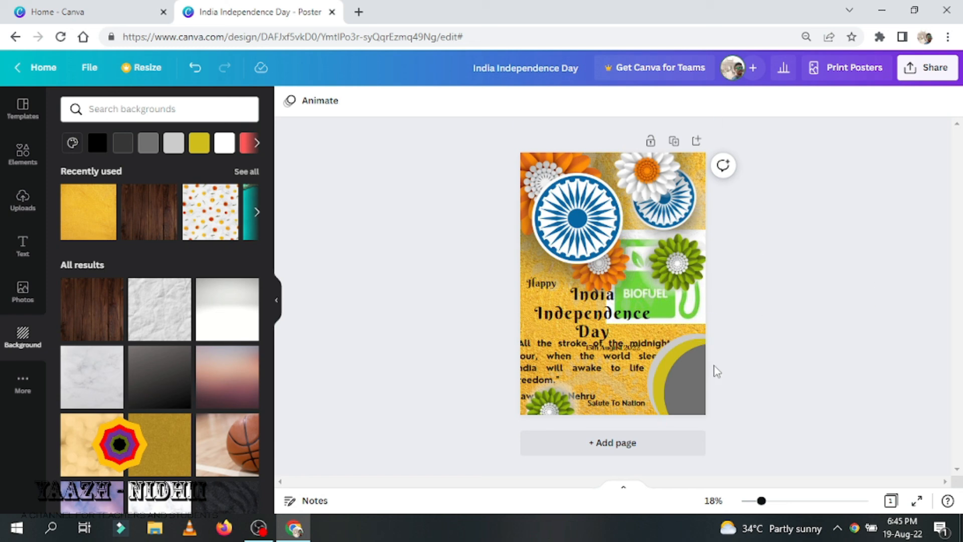
- Open the design's sharing options and view the list of people with access
{"action": "left_click", "coordinate": [915, 72]}
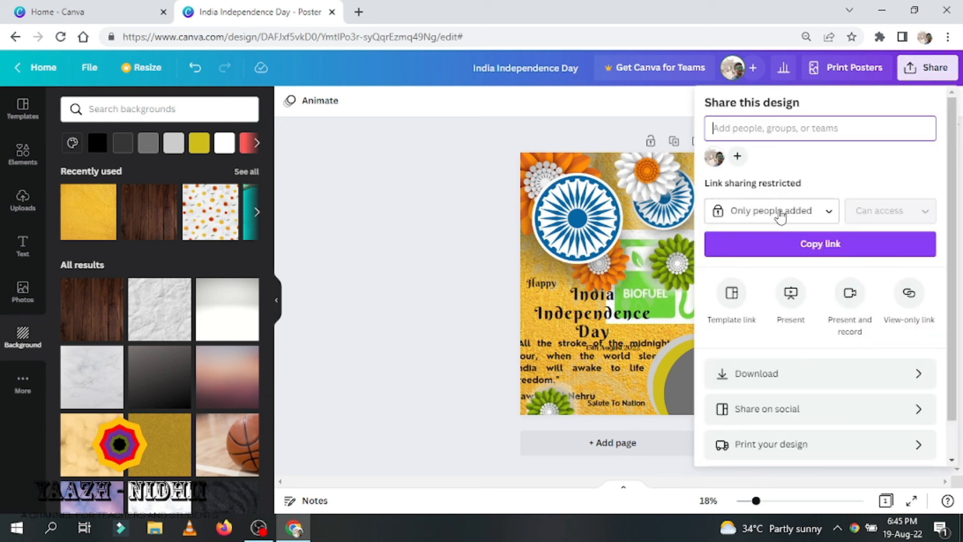
{"action": "left_click", "coordinate": [740, 161]}
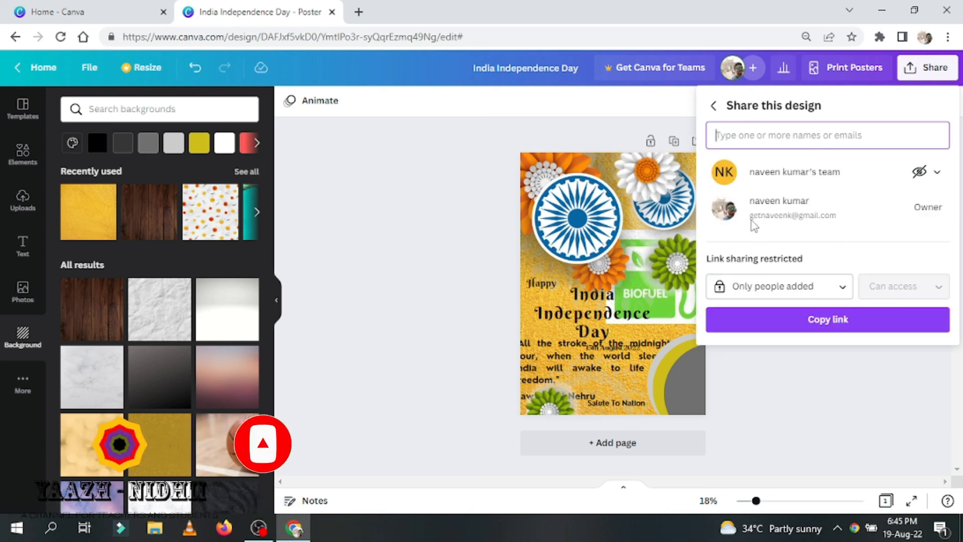
{"action": "left_click", "coordinate": [713, 105]}
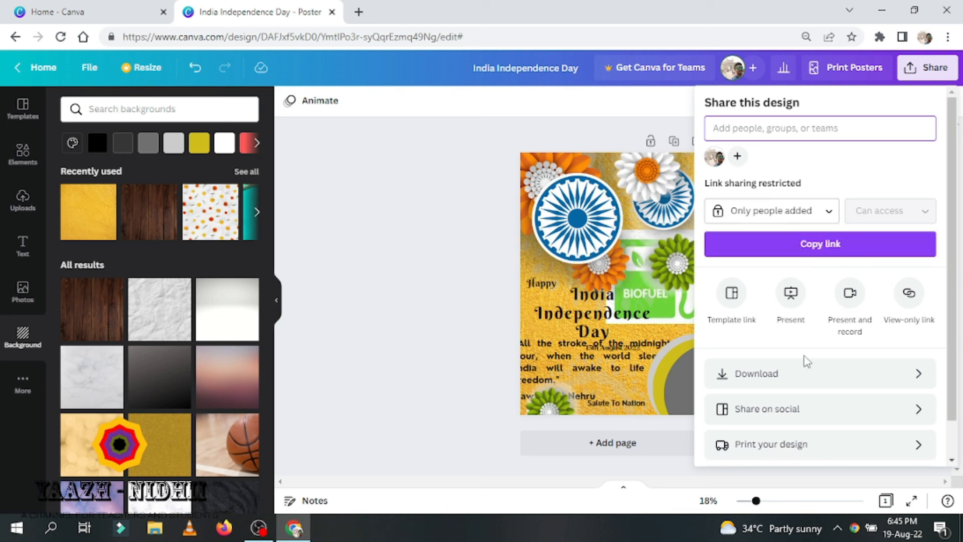
- Download the poster as a PNG at size 1 and open the downloaded file
{"action": "left_click", "coordinate": [762, 381]}
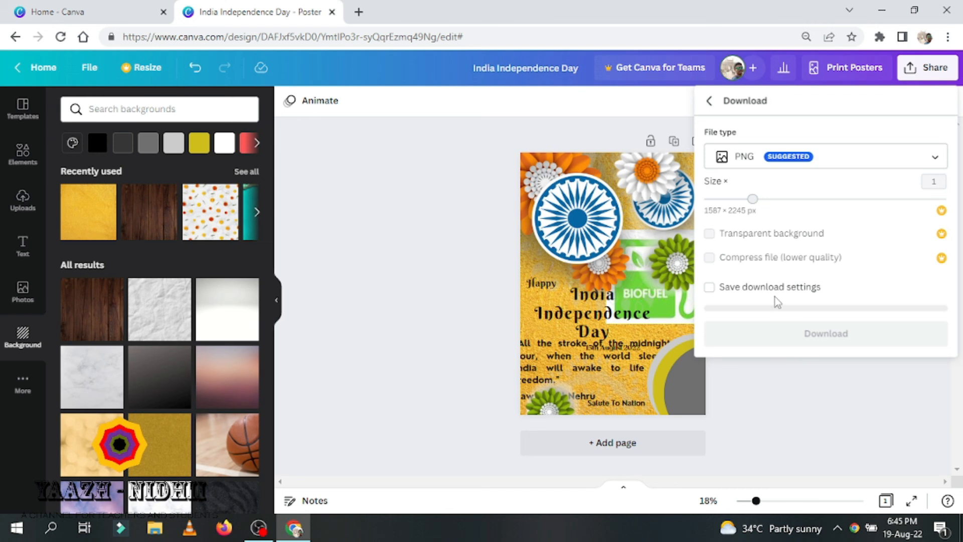
{"action": "left_click", "coordinate": [844, 161]}
{"action": "left_click", "coordinate": [832, 161]}
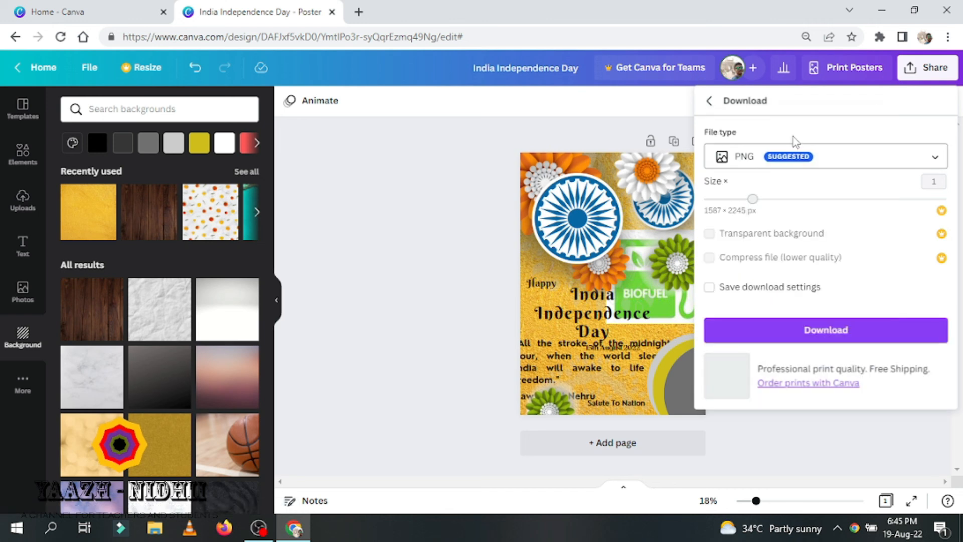
{"action": "left_click", "coordinate": [846, 168]}
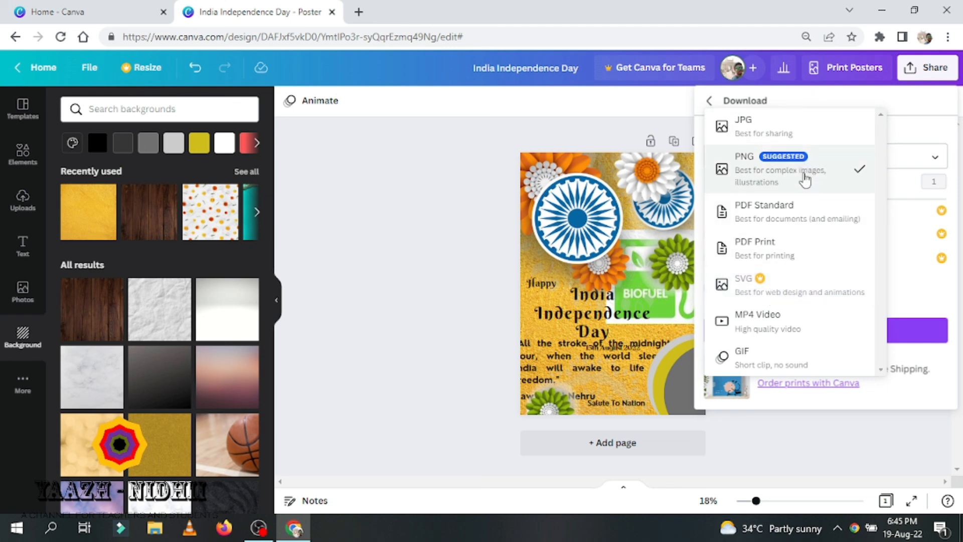
{"action": "left_click", "coordinate": [772, 180]}
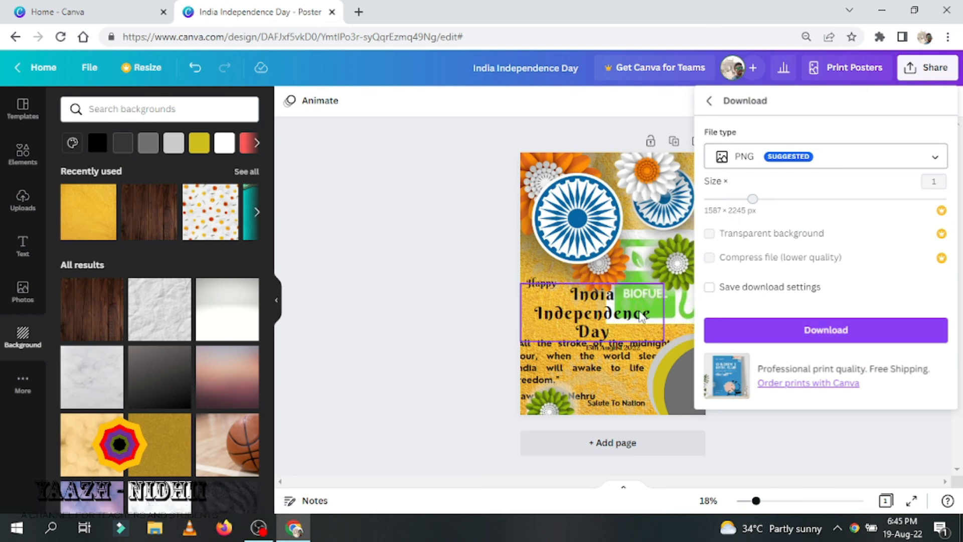
{"action": "left_click", "coordinate": [811, 336]}
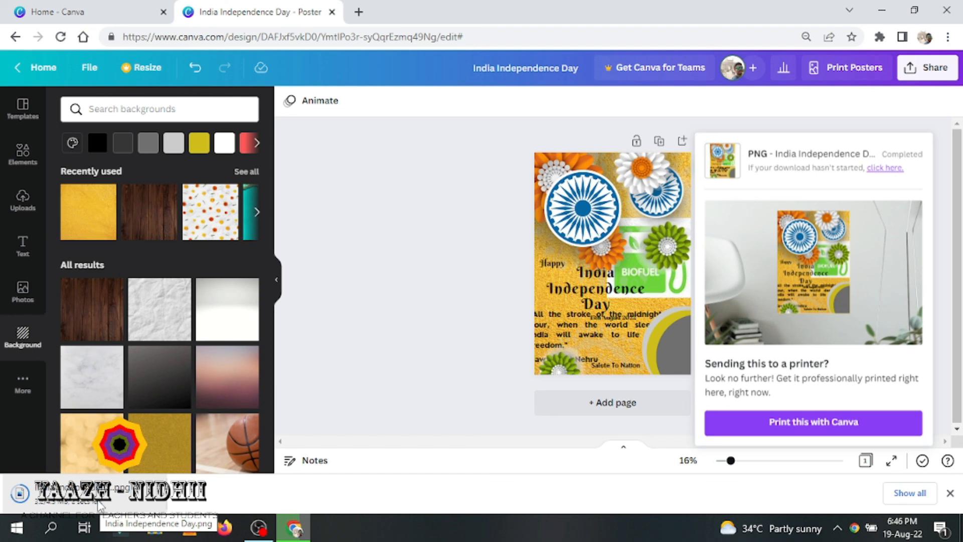
{"action": "left_click", "coordinate": [99, 504]}
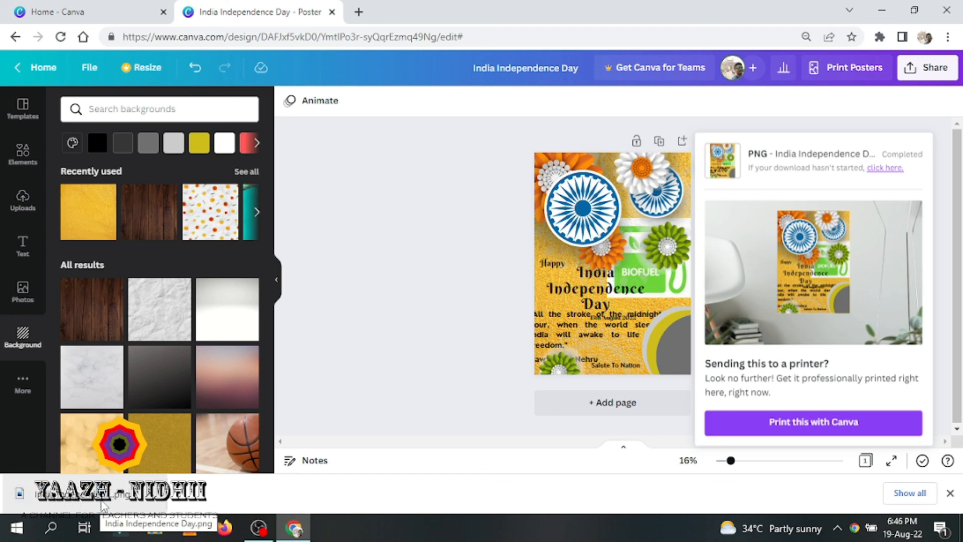
{"action": "left_click", "coordinate": [101, 504]}
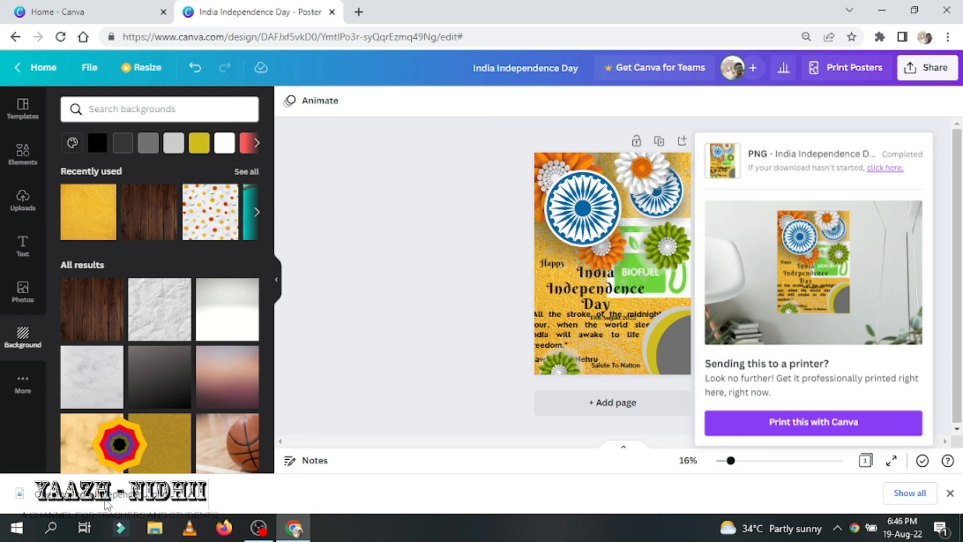